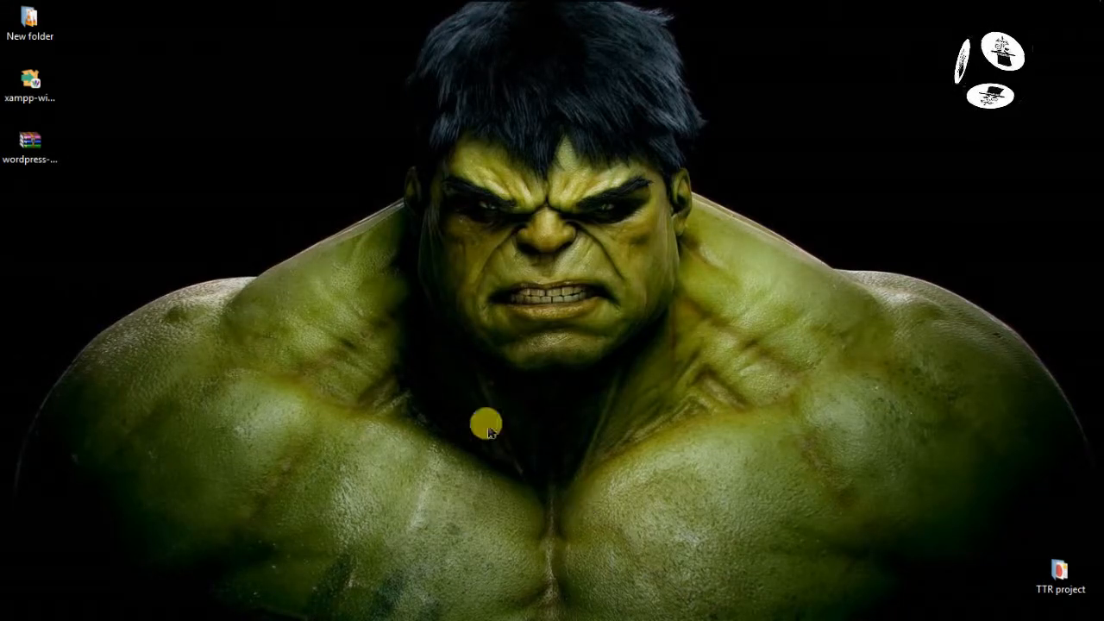
Extract wordpress-4.8.zip onto the desktop with Extract Here and move the progress window aside
click(31, 160)
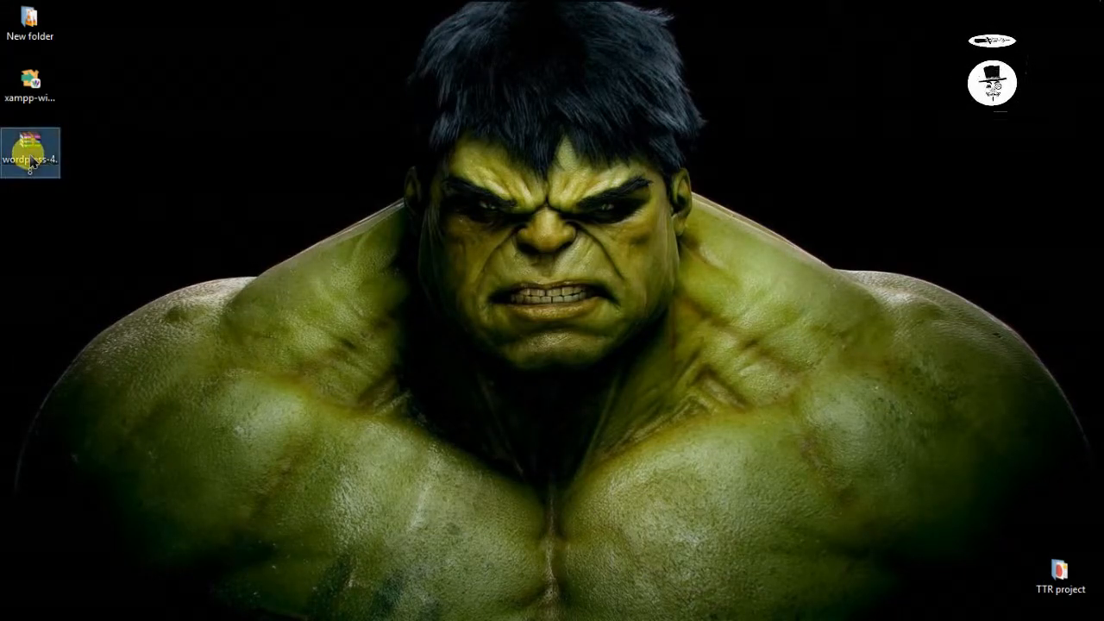
double_click(31, 161)
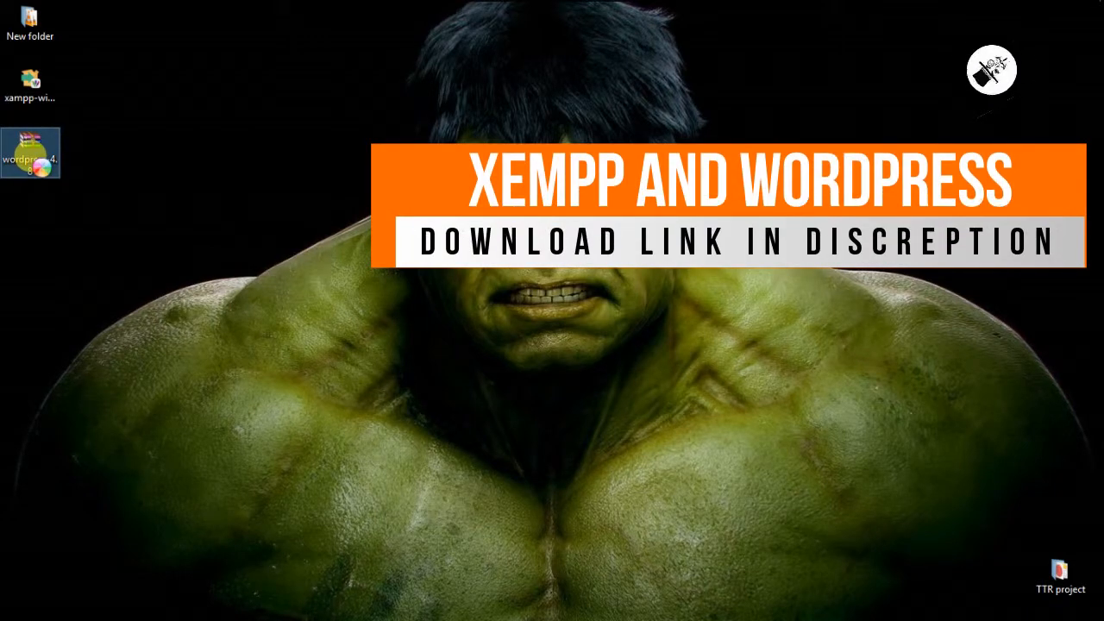
right_click(30, 156)
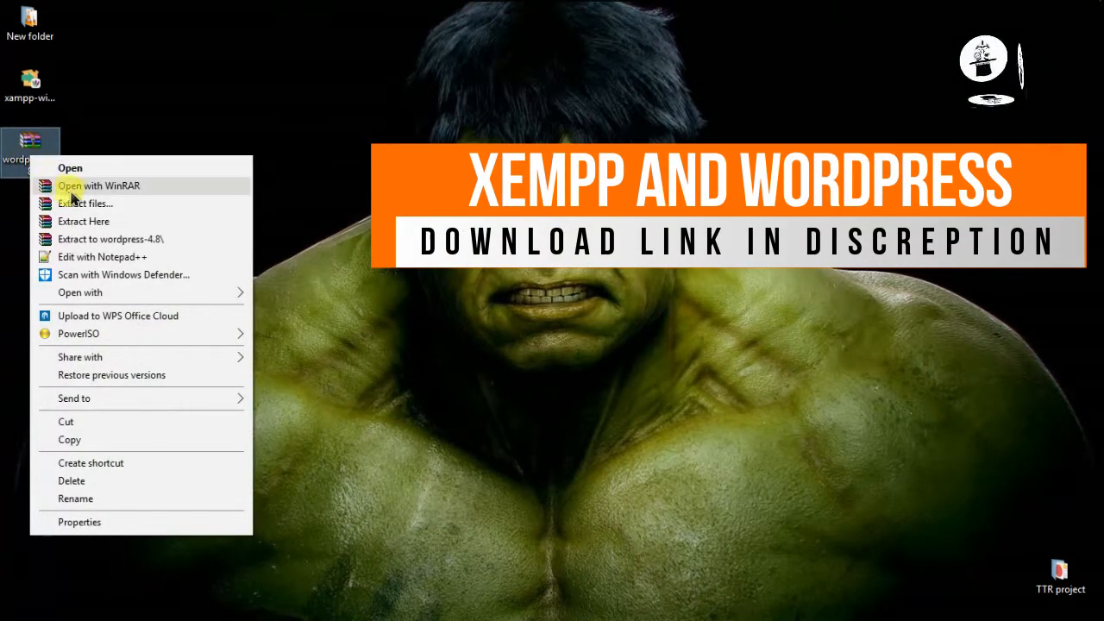
click(90, 220)
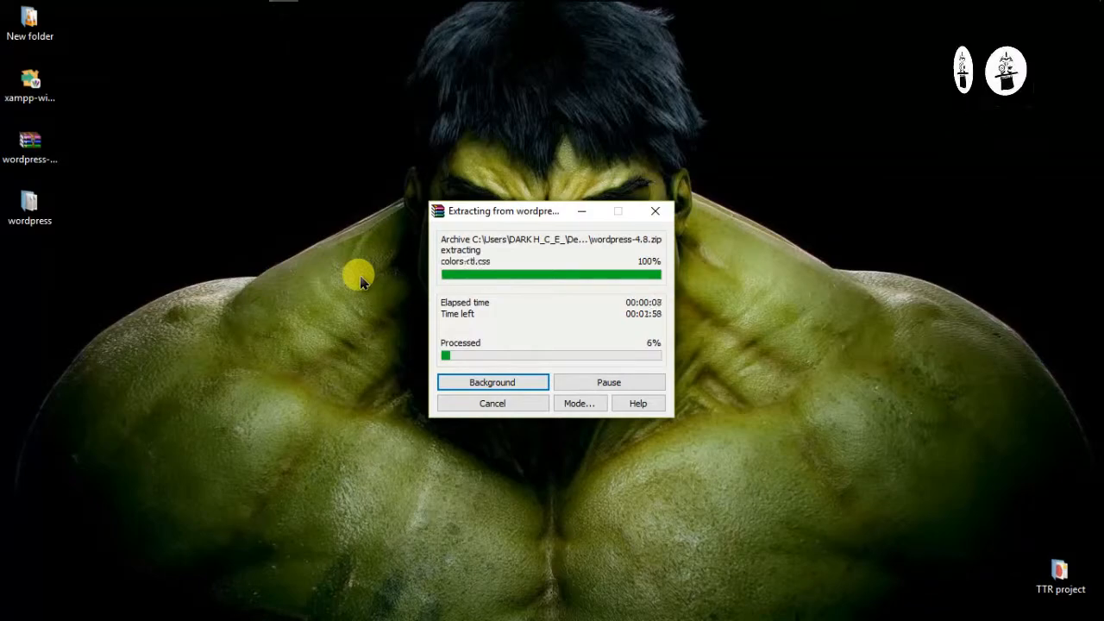
drag(478, 210, 126, 289)
click(14, 12)
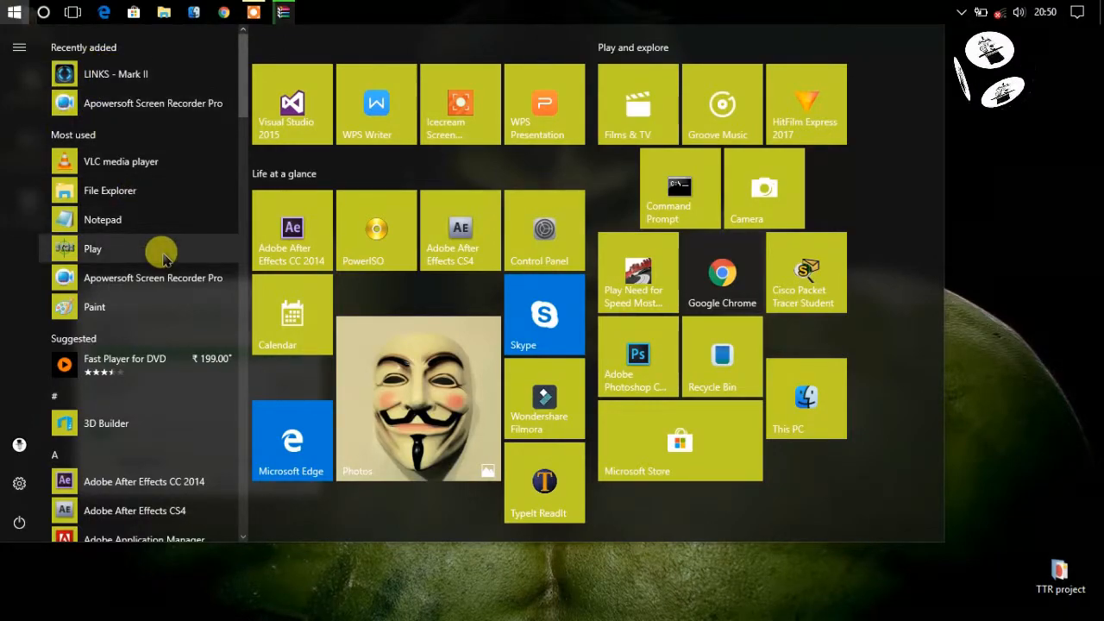
Launch XAMPP Control Panel via 'xa' search and start the Apache and MySQL modules
text(xa)
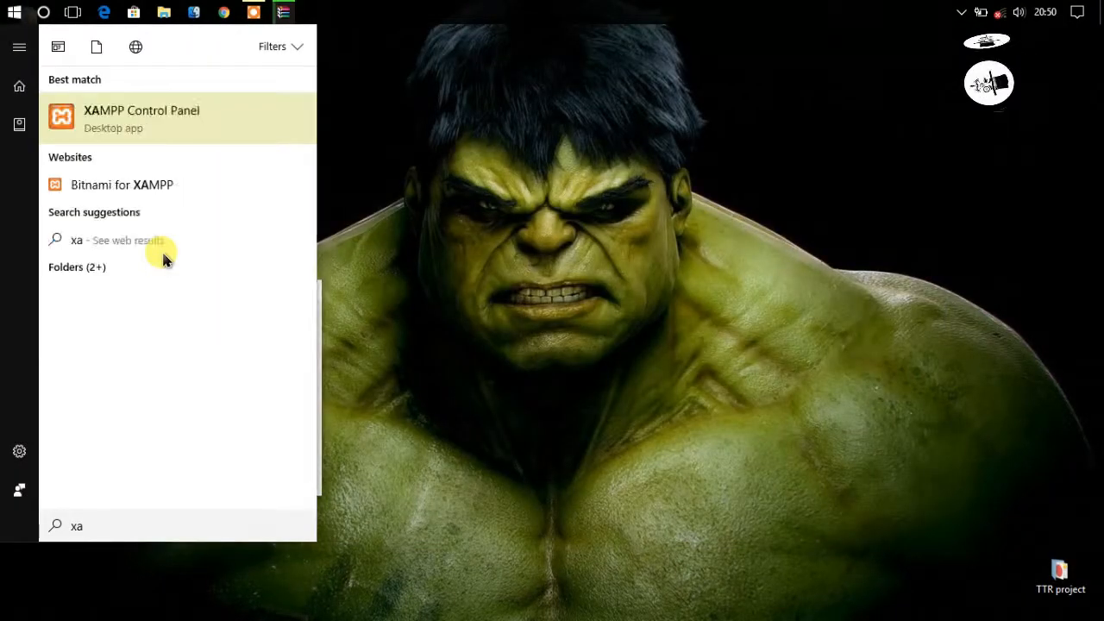
click(112, 117)
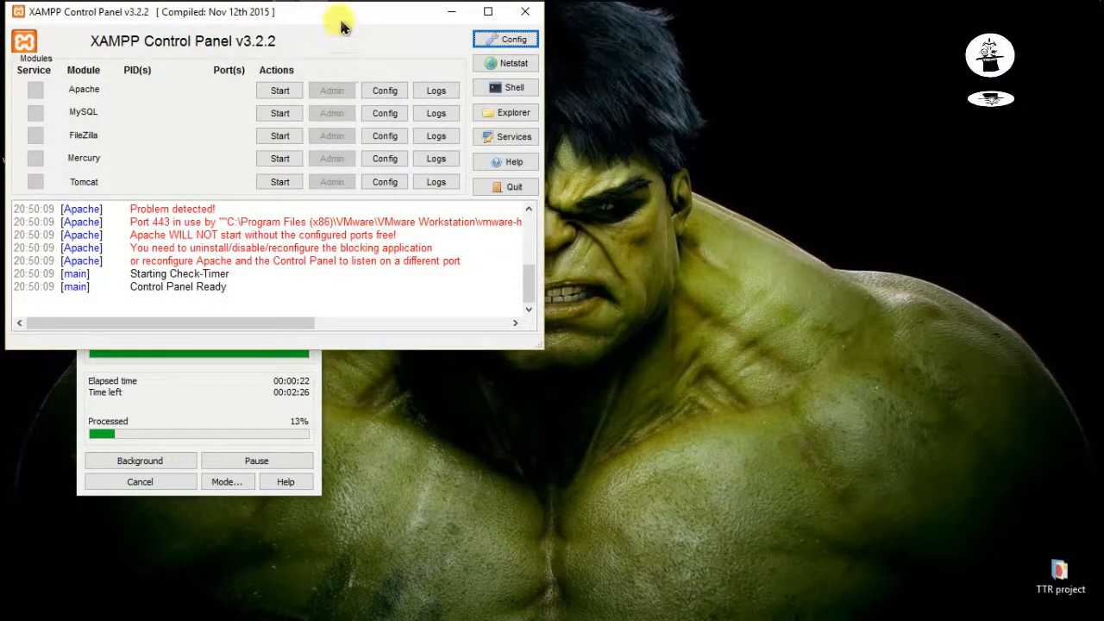
drag(352, 21, 707, 114)
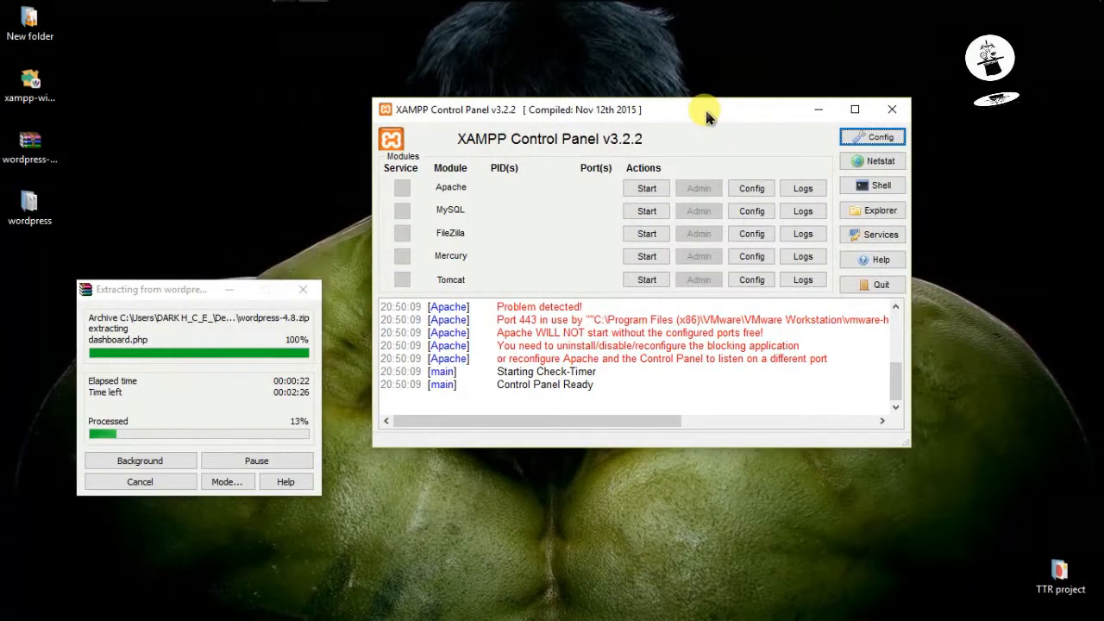
click(647, 191)
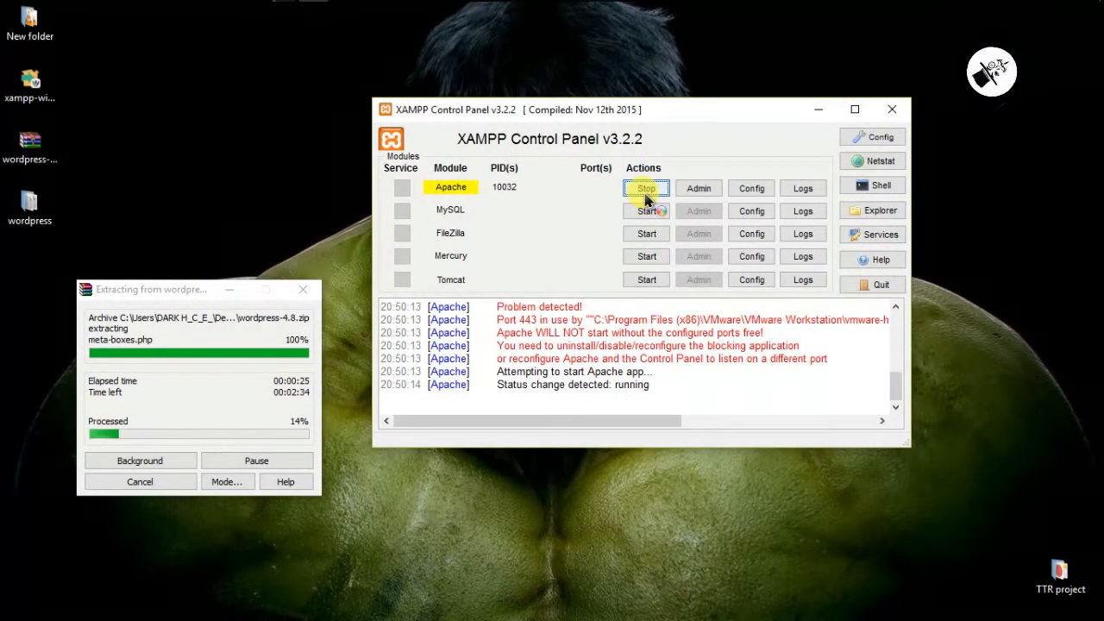
click(649, 212)
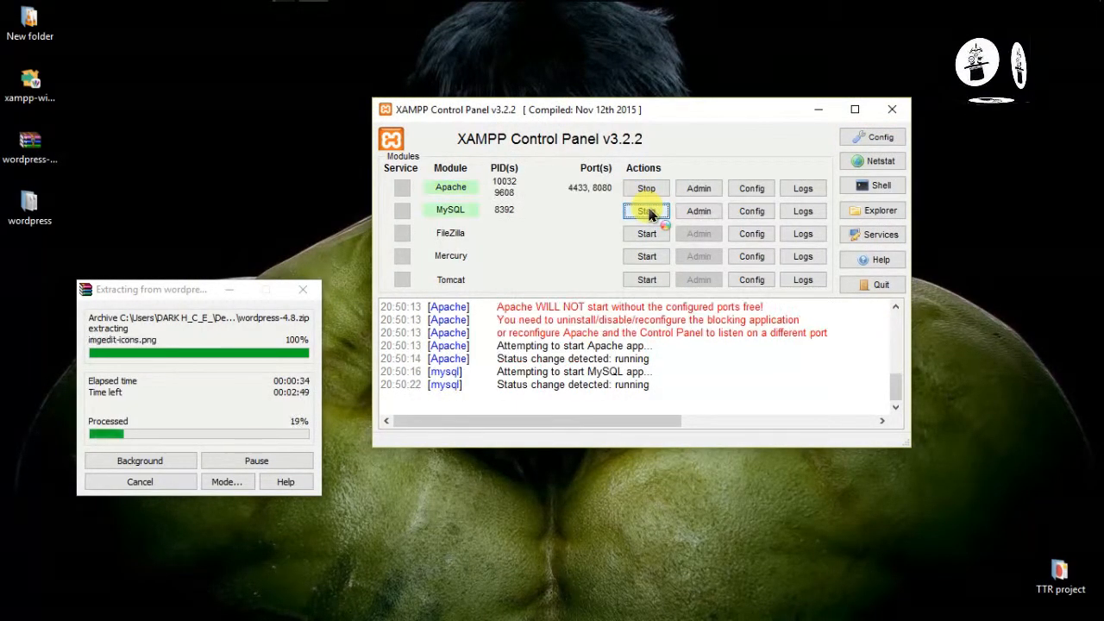
Open Chrome and load localhost:8080/phpmyadmin/ in the address bar
mouse_move(304, 4)
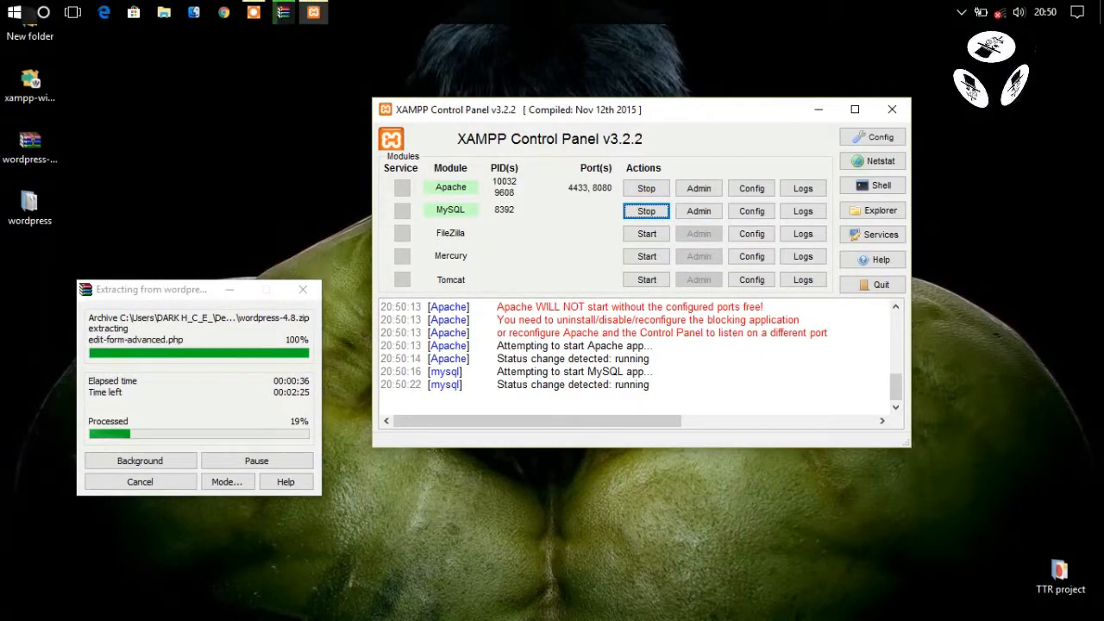
click(224, 13)
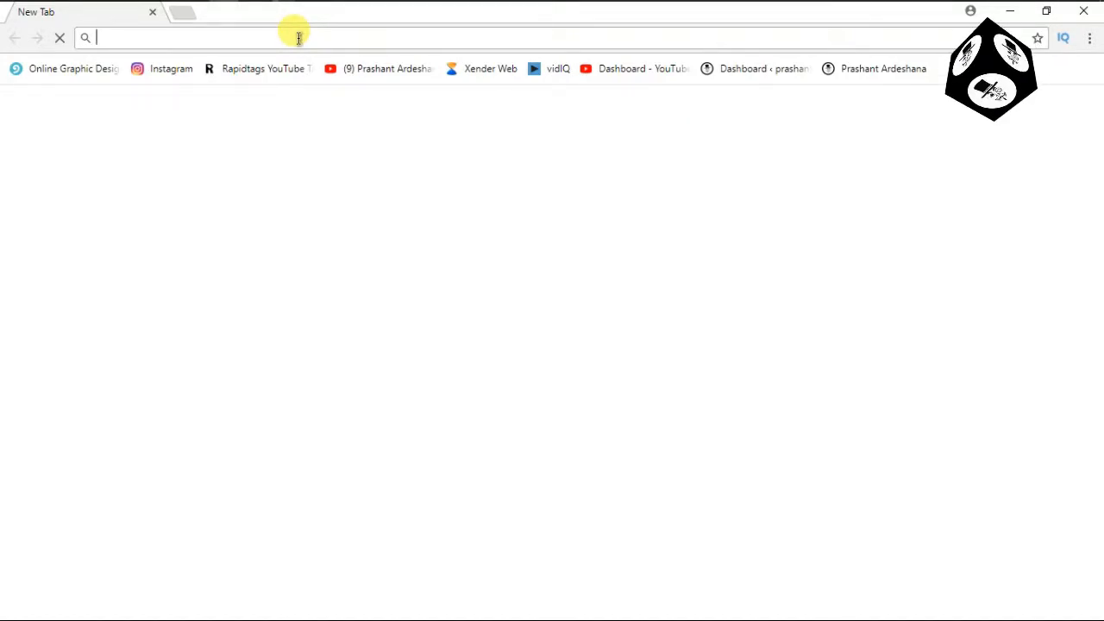
text(localho)
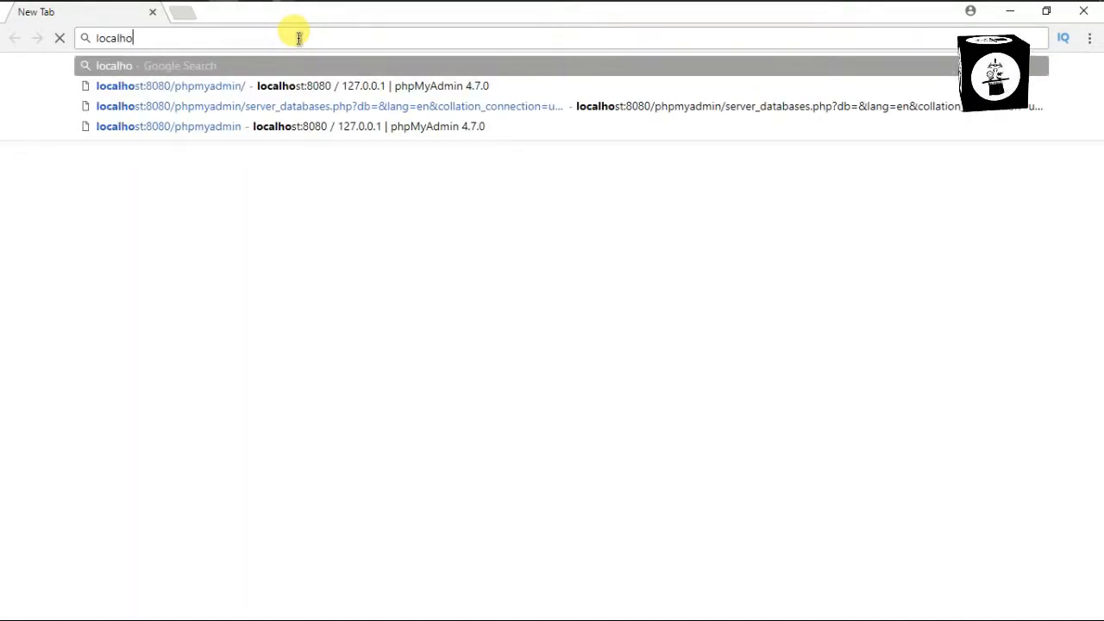
text(st:8080/phpmyadmin/)
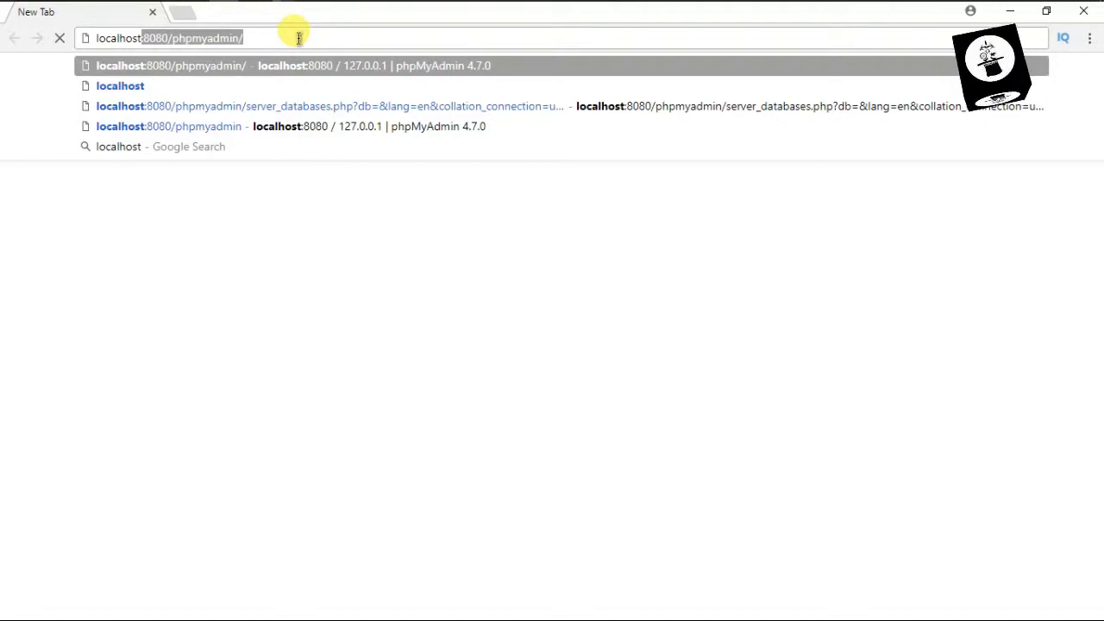
key(Right)
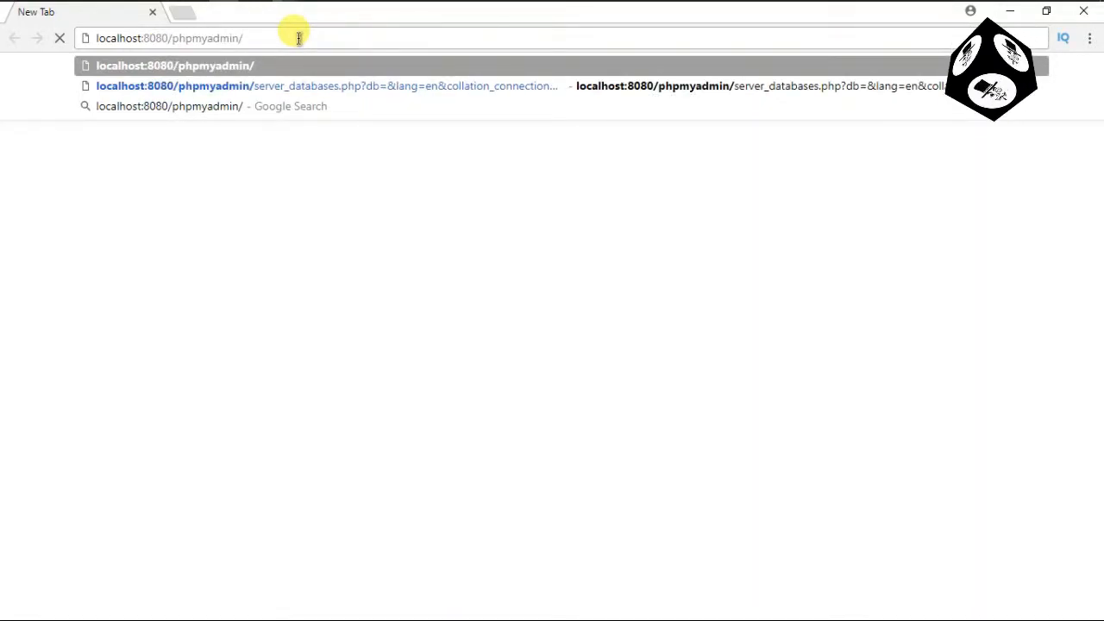
click(169, 38)
key(shift+Left)
key(shift+Left)
key(shift+Left)
key(shift+Left)
key(shift+Left)
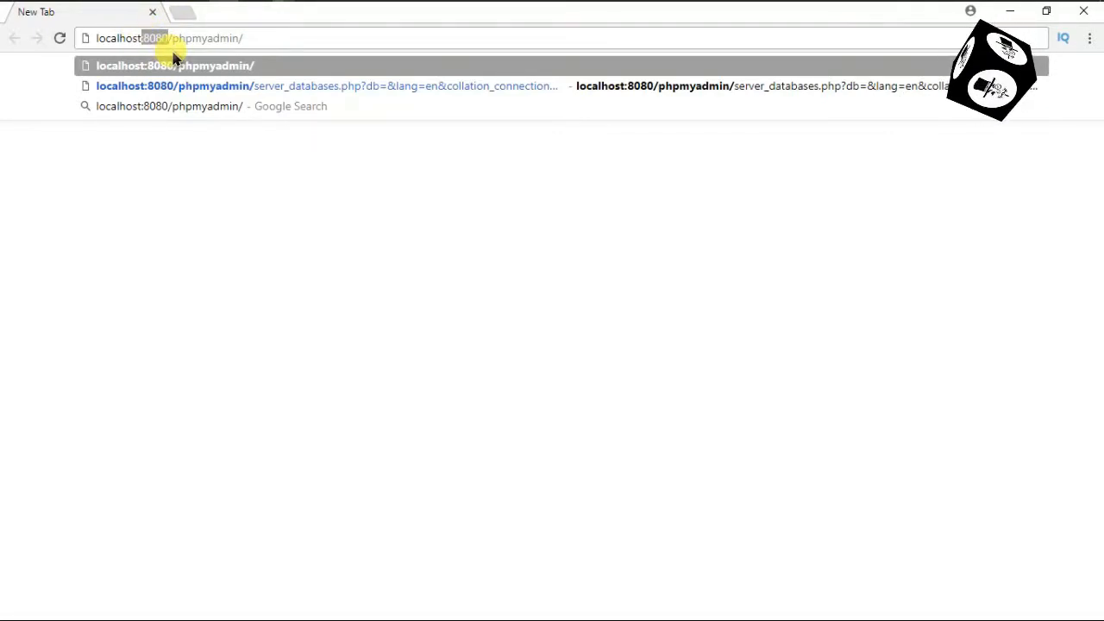
key(BackSpace)
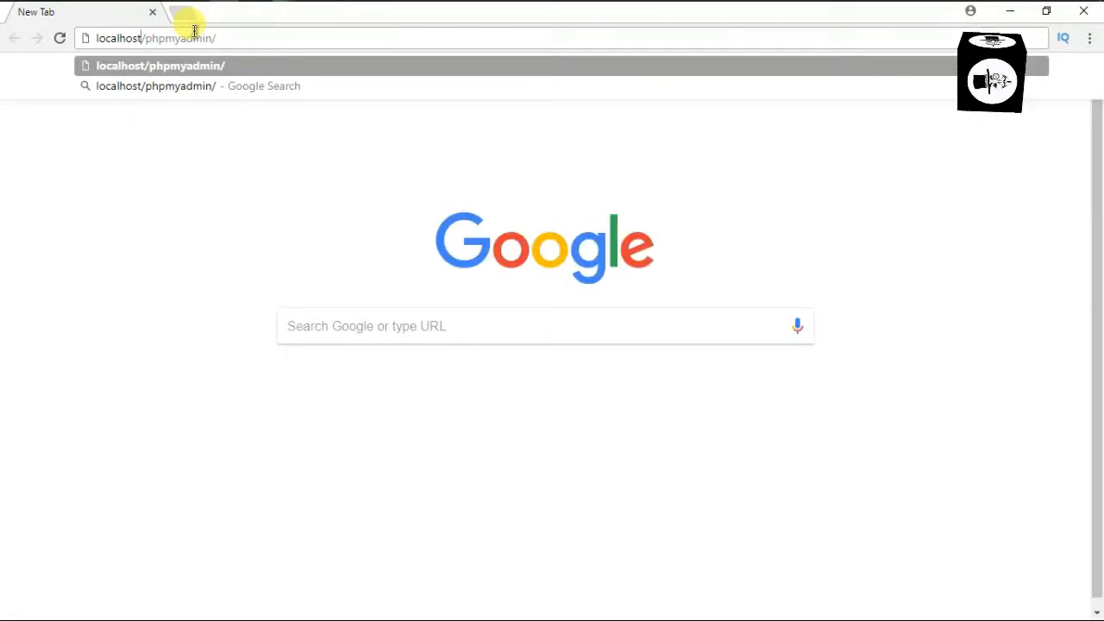
text(:8080)
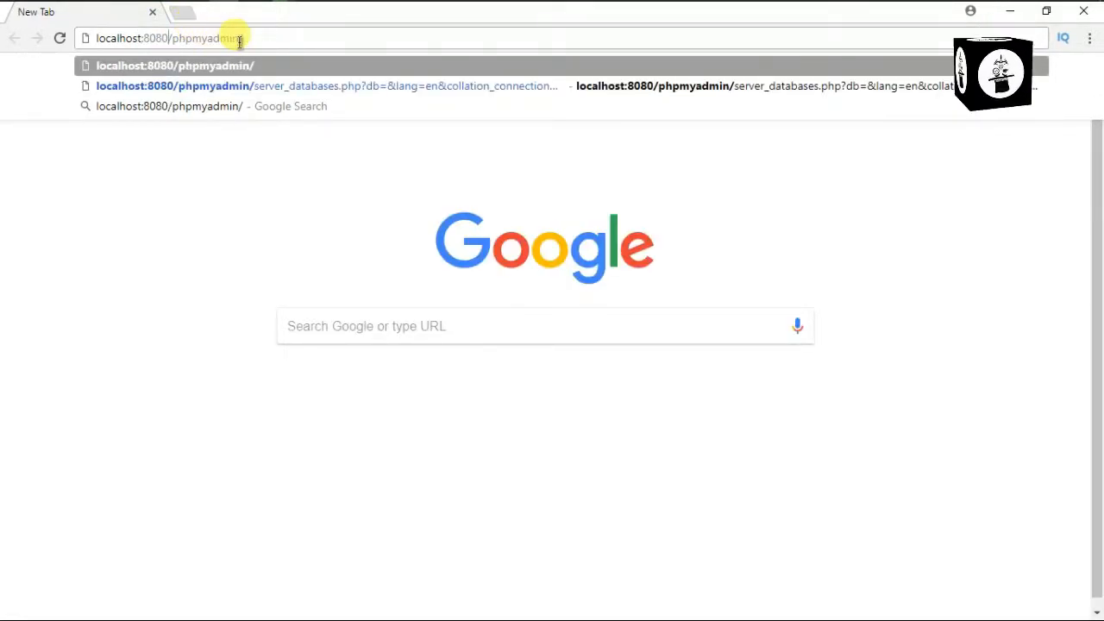
key(Return)
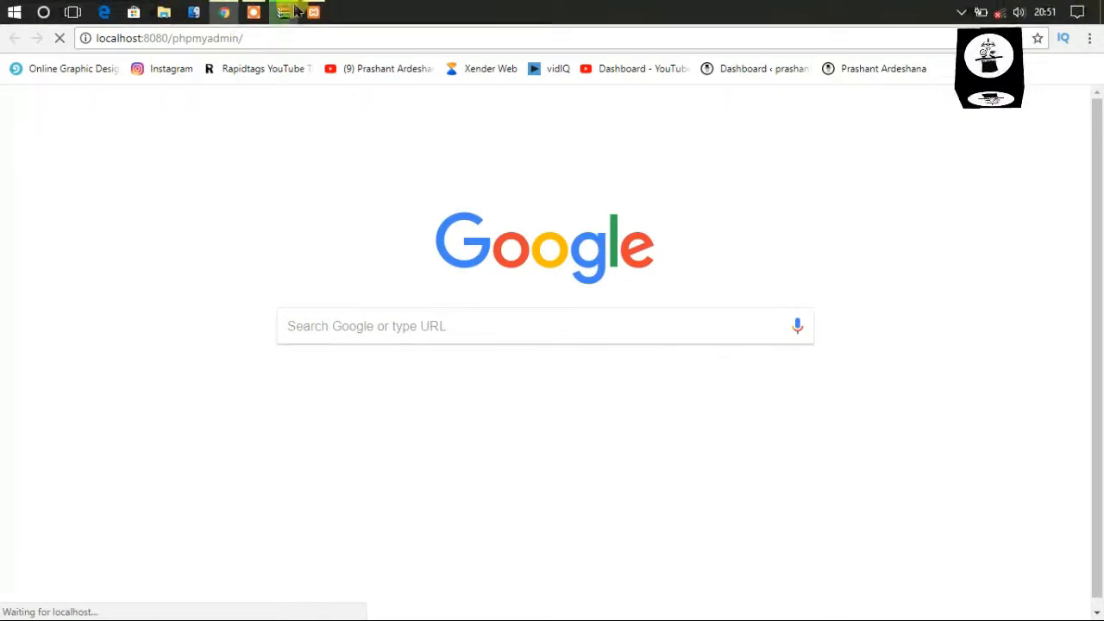
Move the WinRAR extraction progress window out of the way
click(288, 12)
click(294, 15)
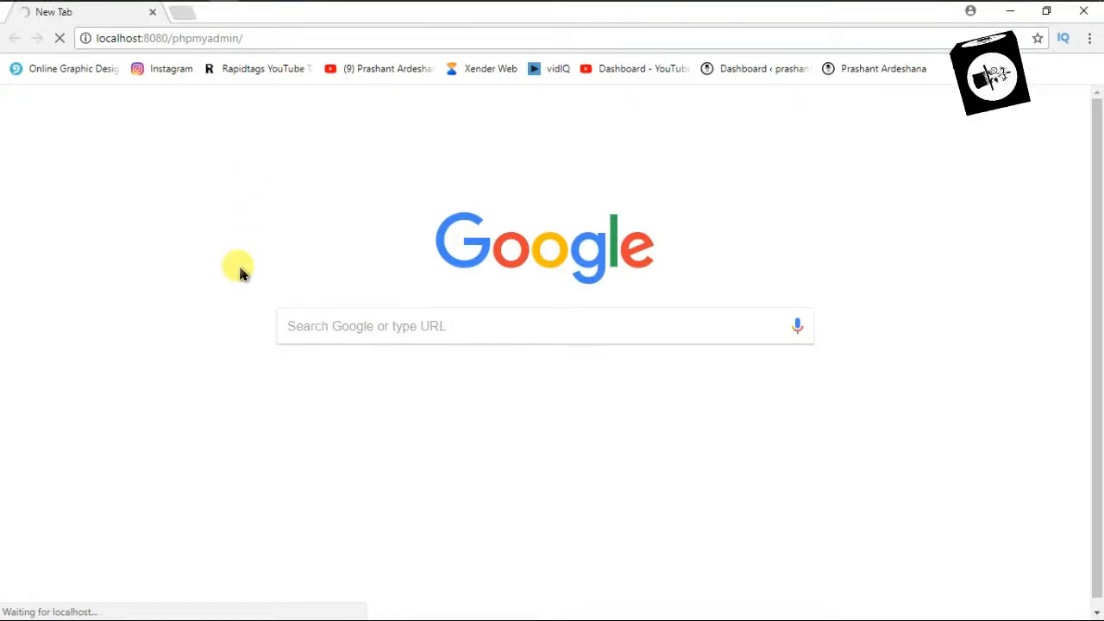
mouse_move(277, 6)
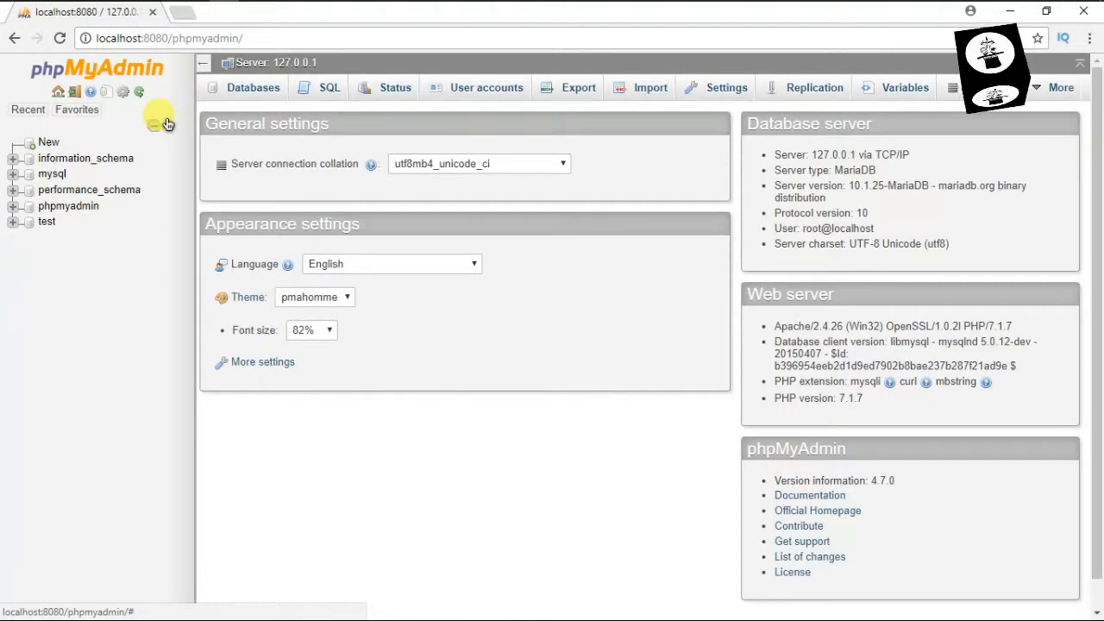
Create a database named 'wordpress' under the Databases tab, then minimise Chrome
click(251, 93)
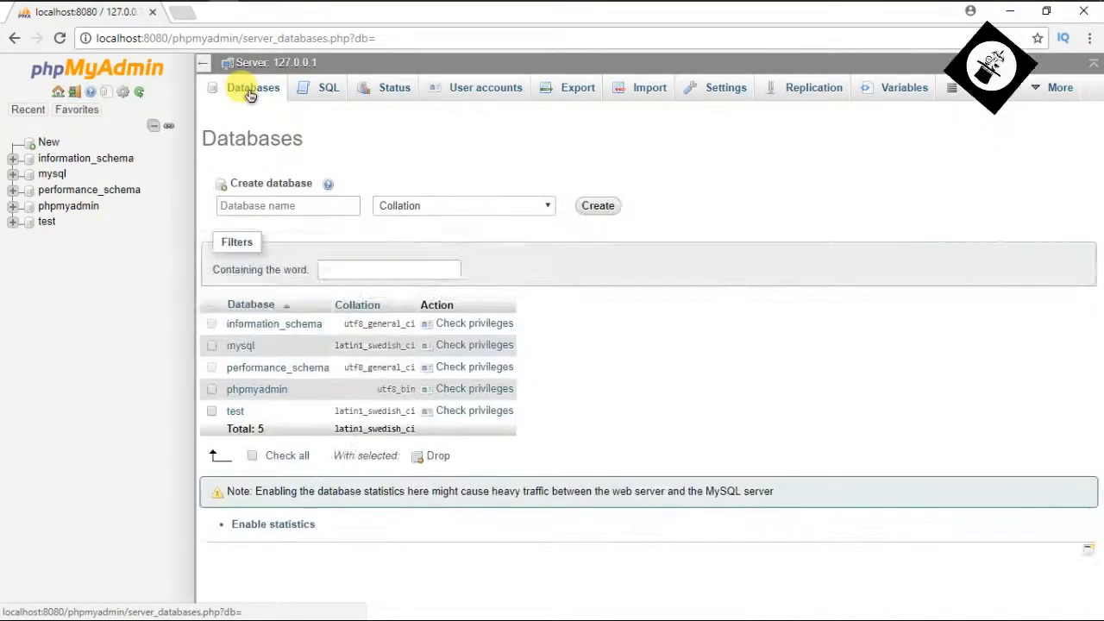
click(257, 207)
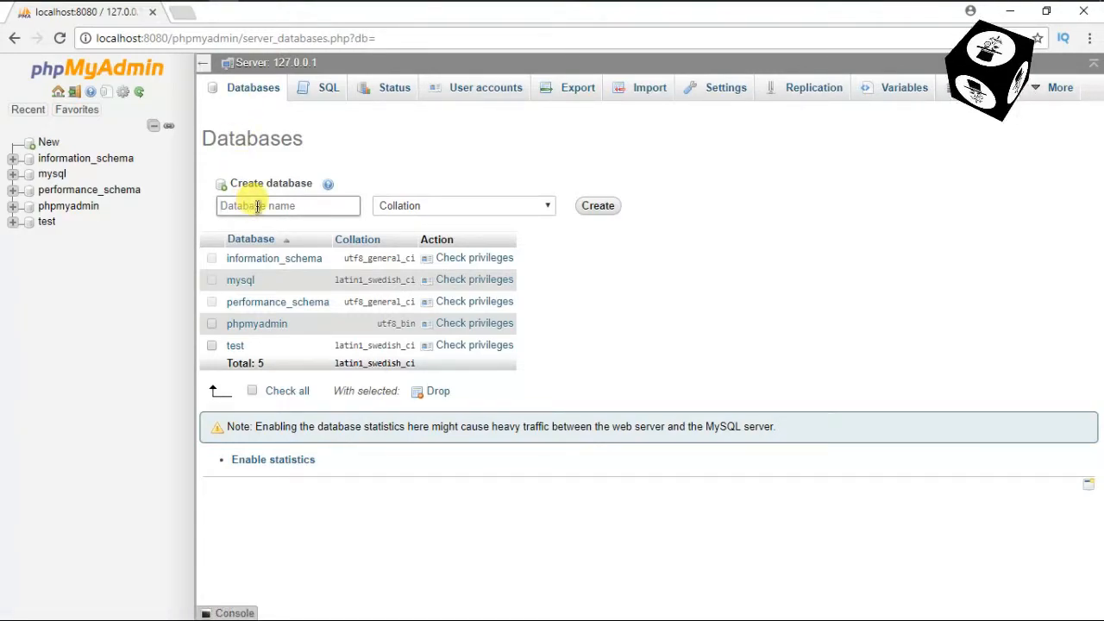
text(wordpress)
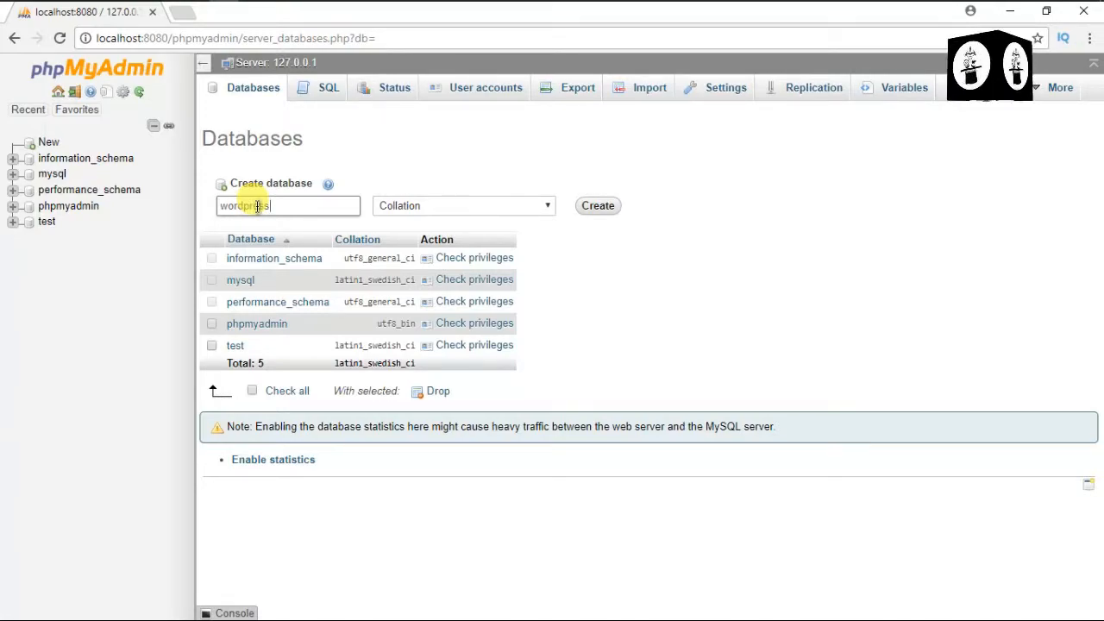
click(598, 206)
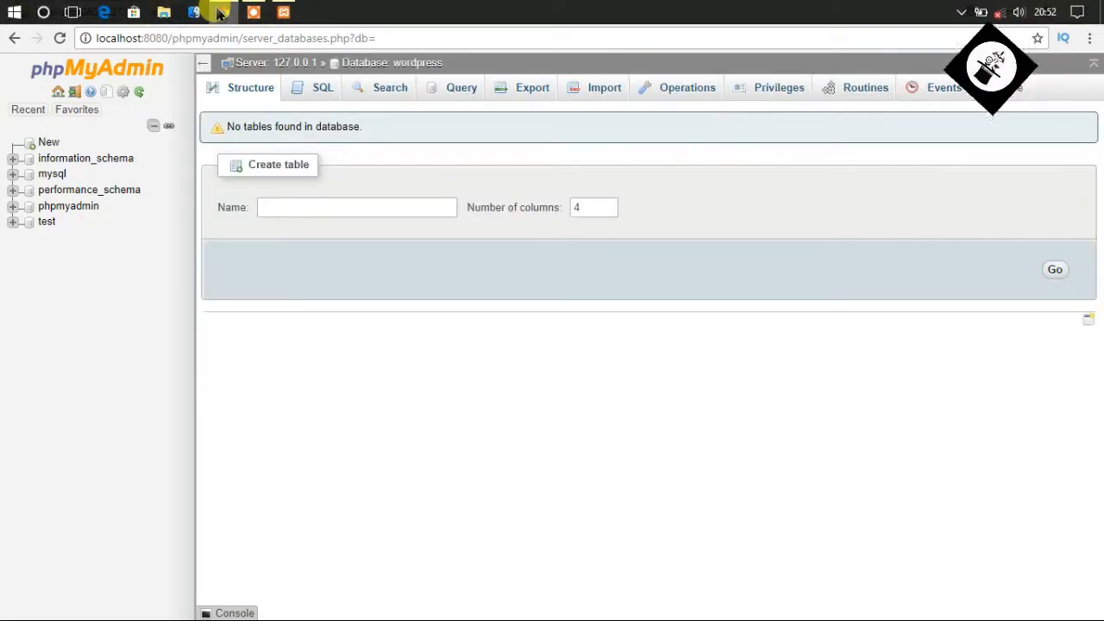
click(222, 14)
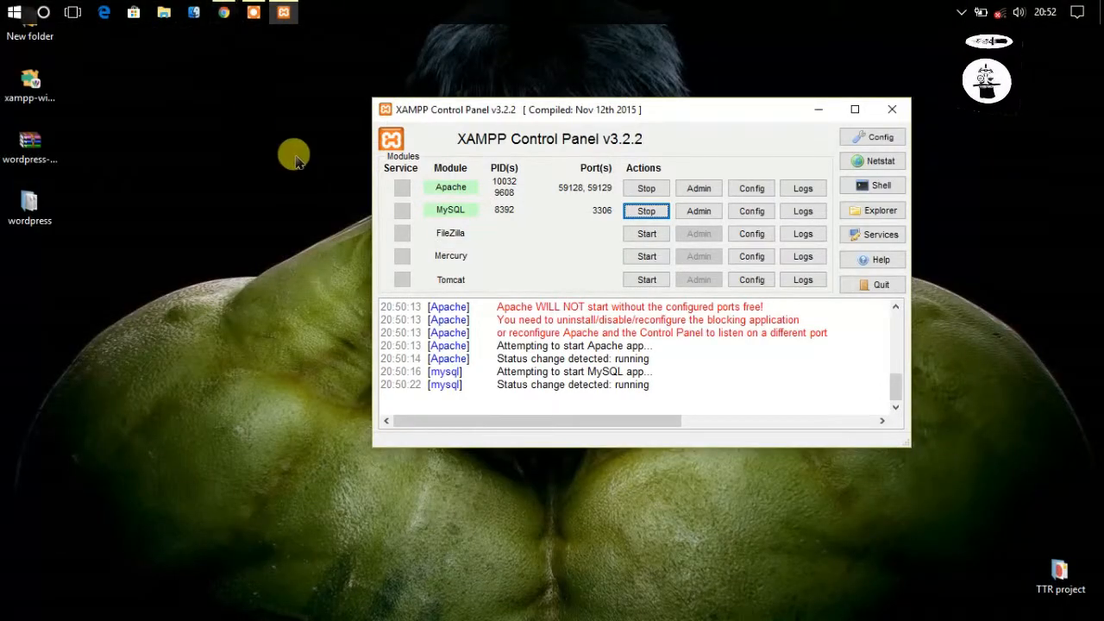
Minimise XAMPP and cut the extracted wordpress folder from the desktop
click(821, 114)
mouse_move(828, 614)
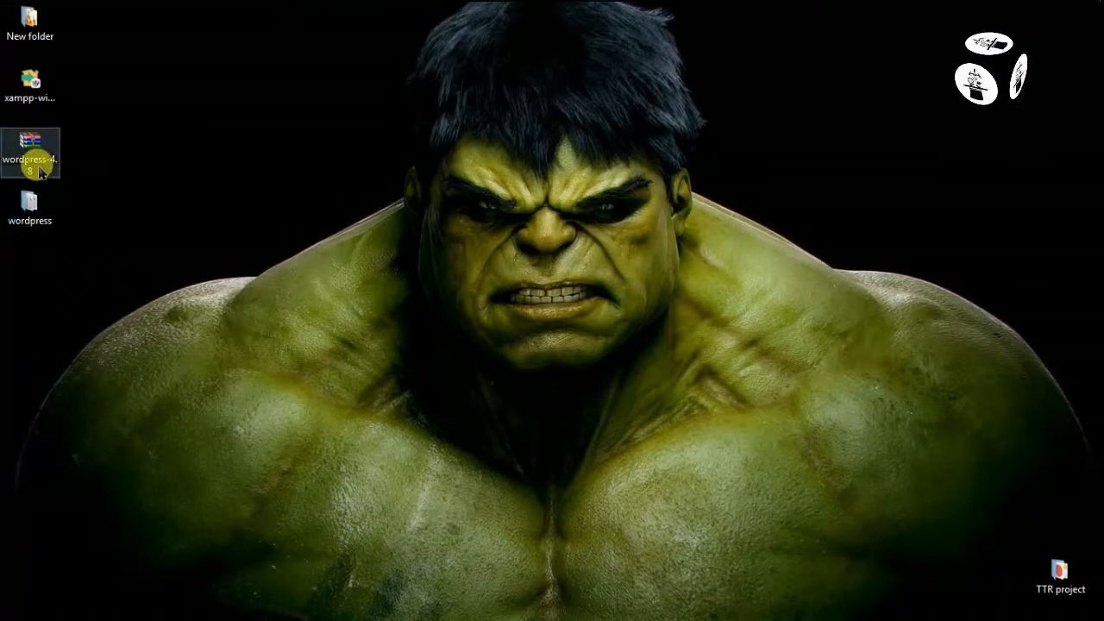
click(37, 207)
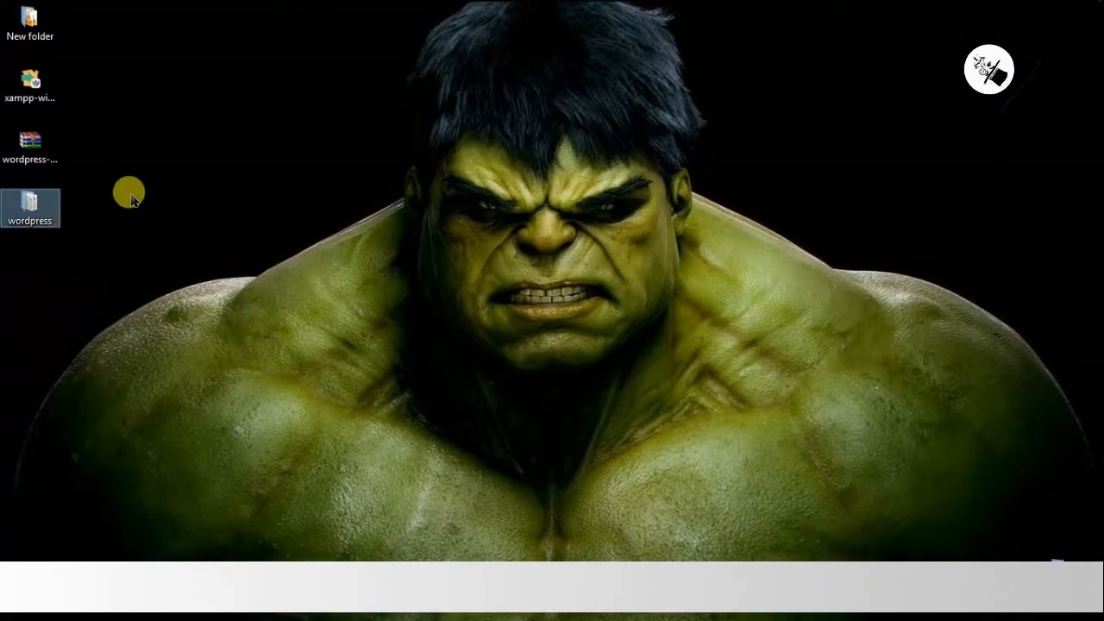
right_click(53, 201)
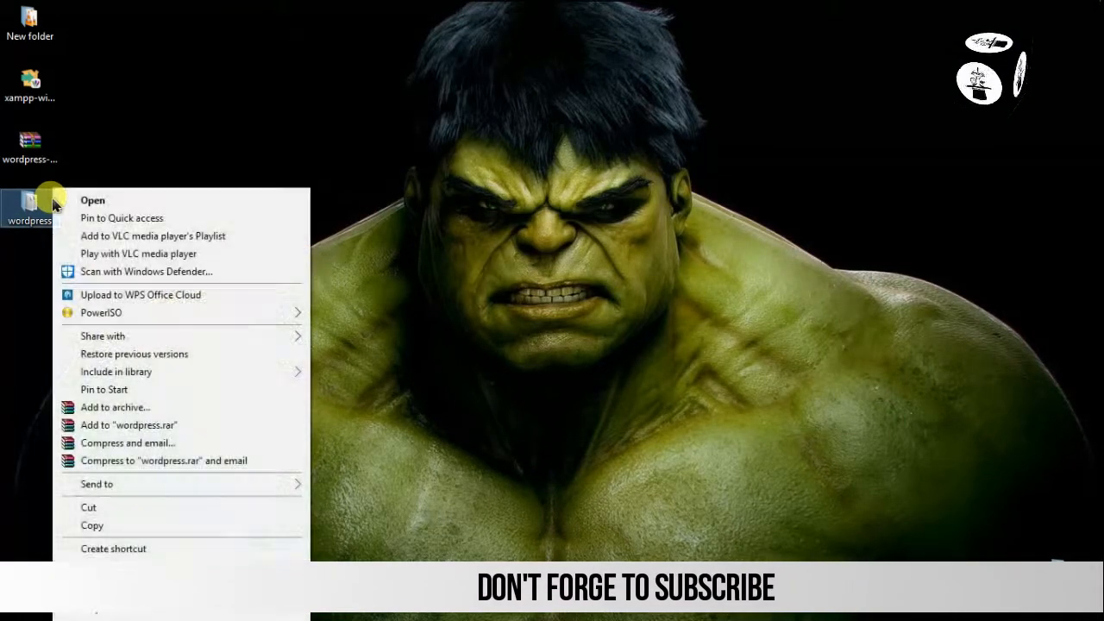
click(134, 509)
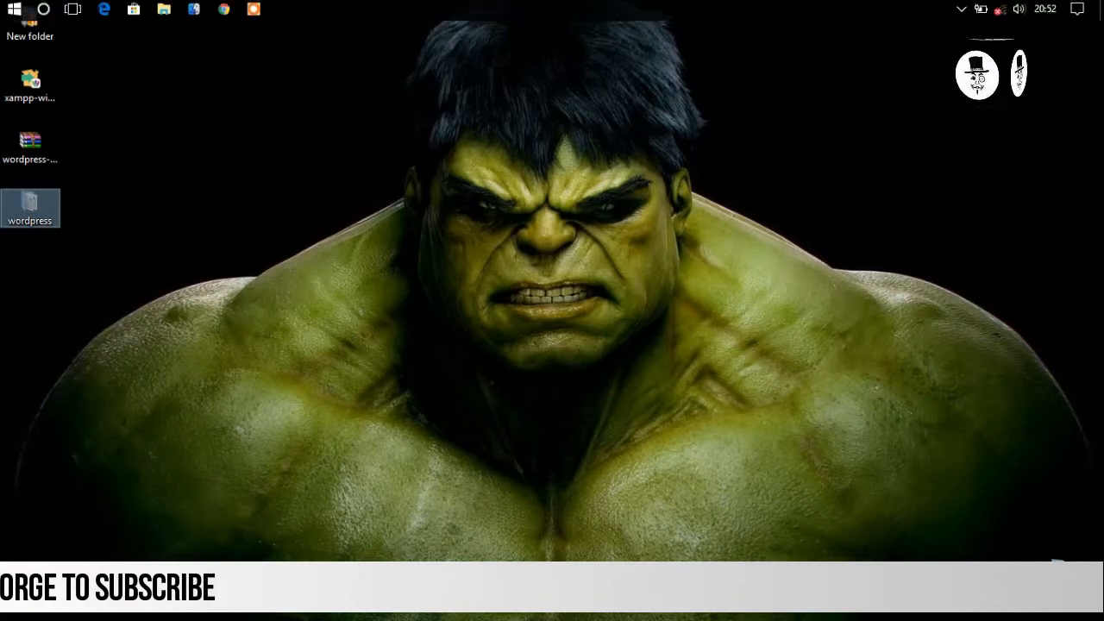
Paste the wordpress folder into C:\xampp\htdocs in File Explorer
click(186, 14)
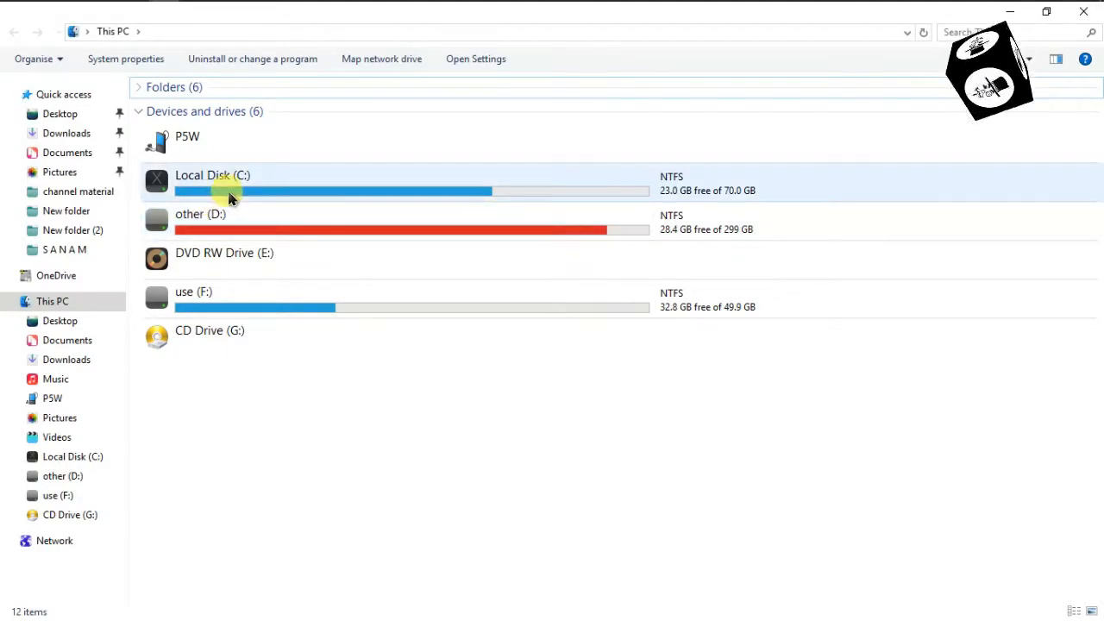
click(230, 196)
double_click(230, 197)
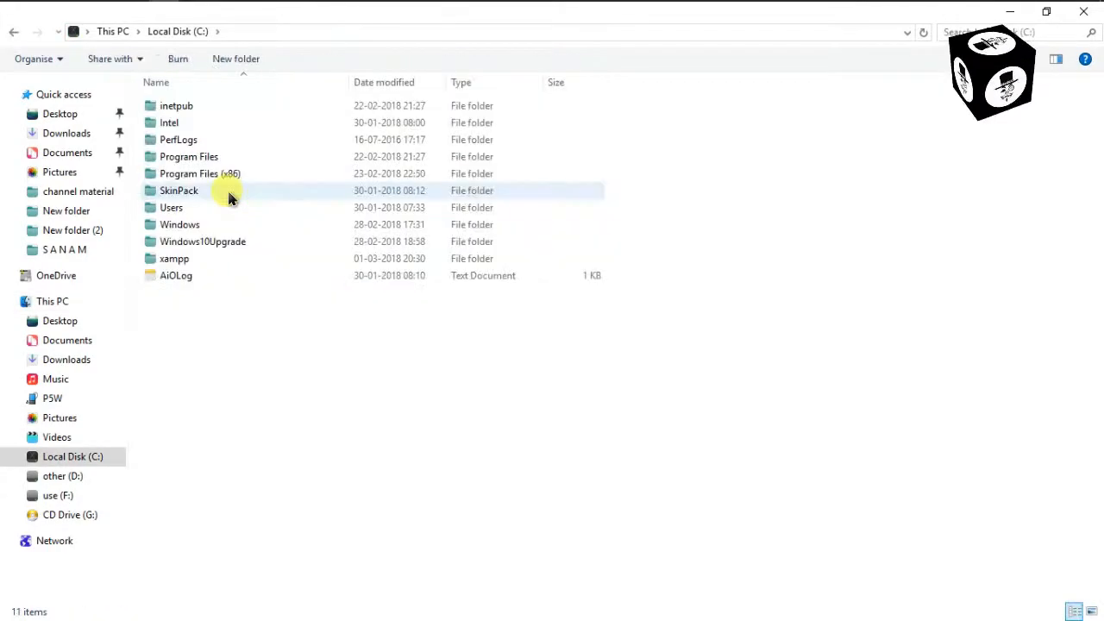
double_click(203, 258)
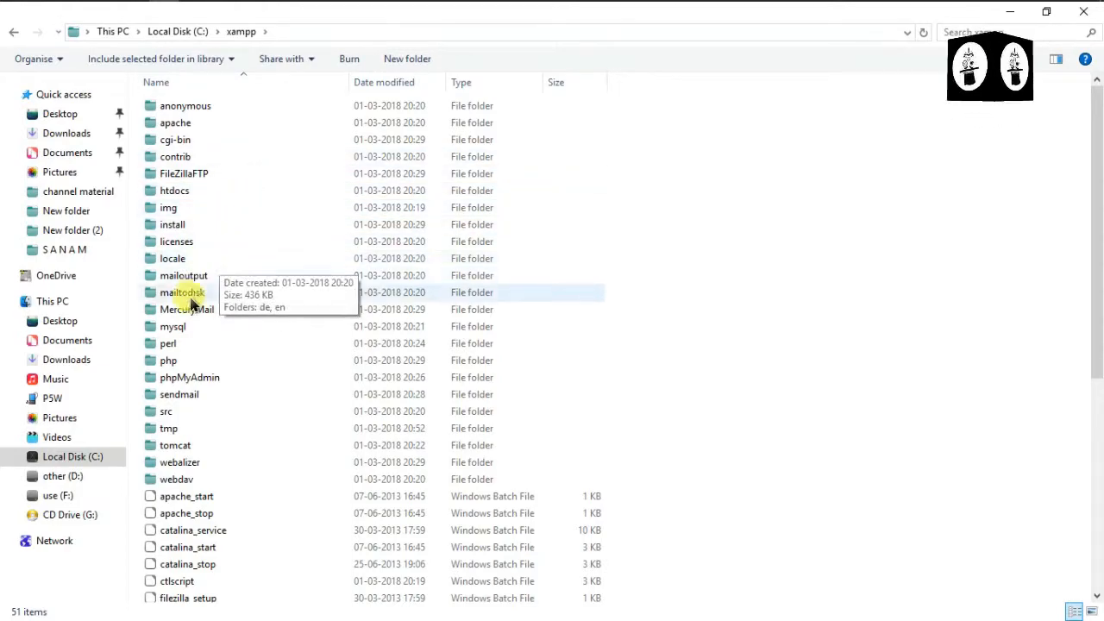
double_click(233, 189)
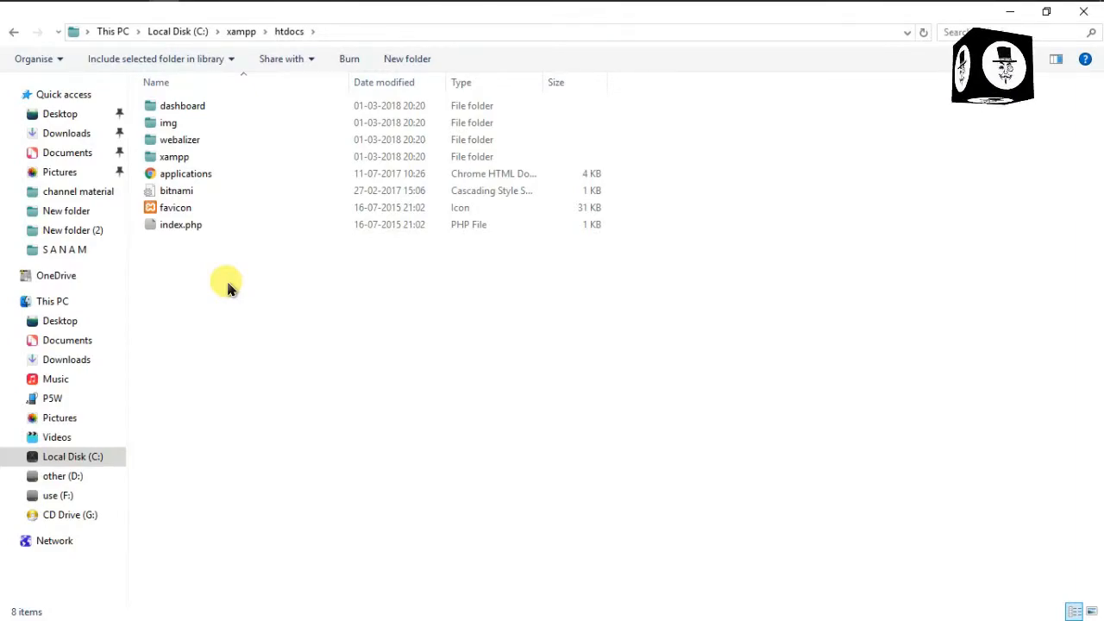
key(ctrl+v)
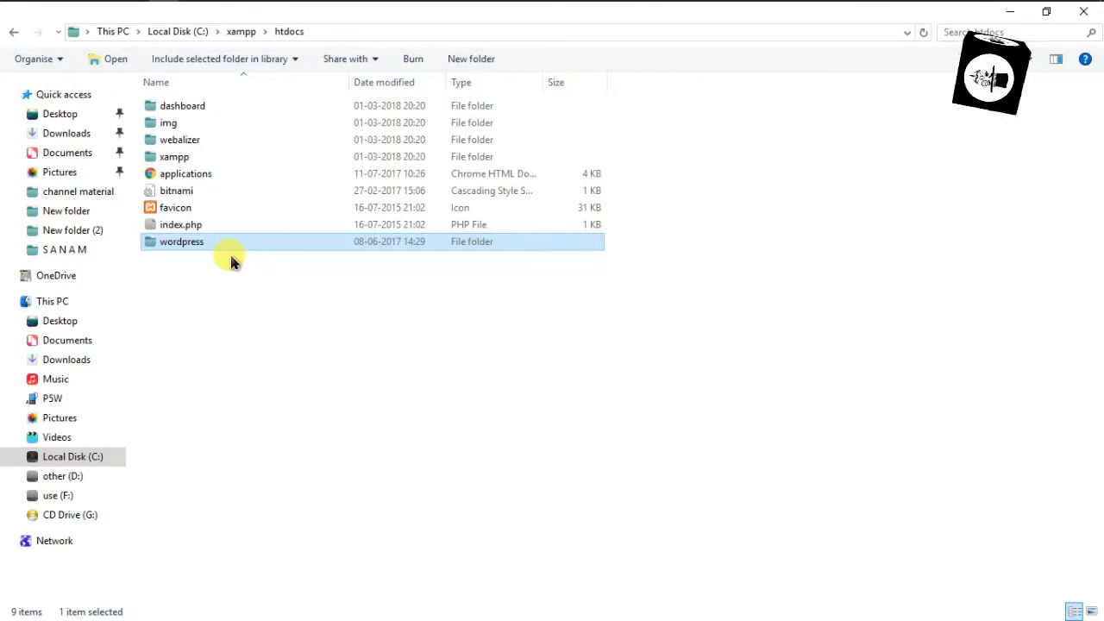
click(231, 257)
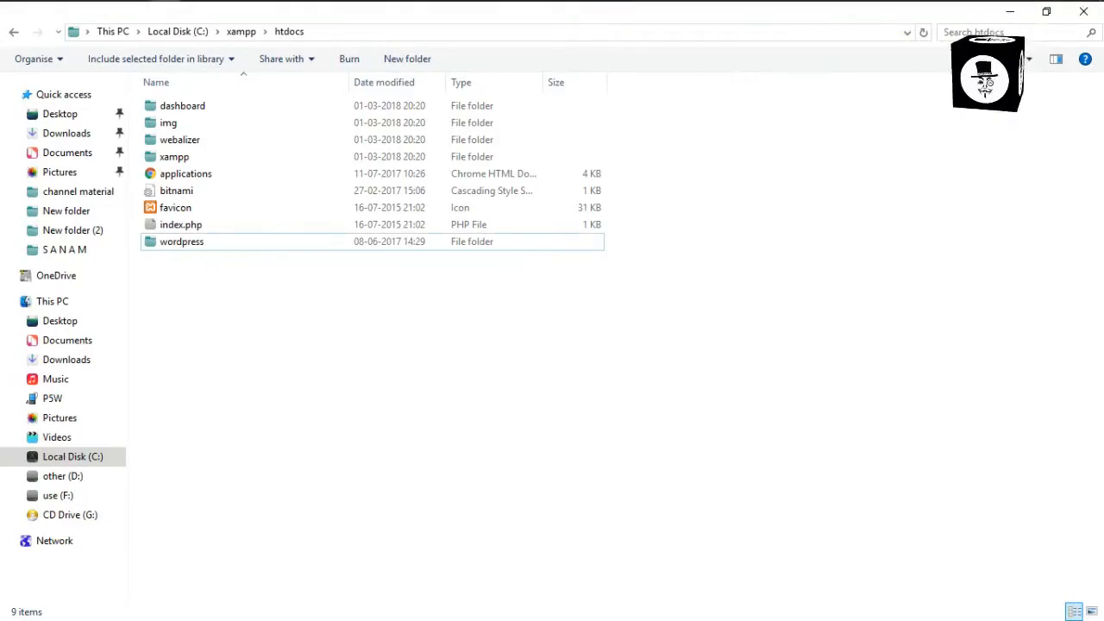
Load localhost:8080/wordpress in Chrome to reach the WordPress setup-config page
click(233, 10)
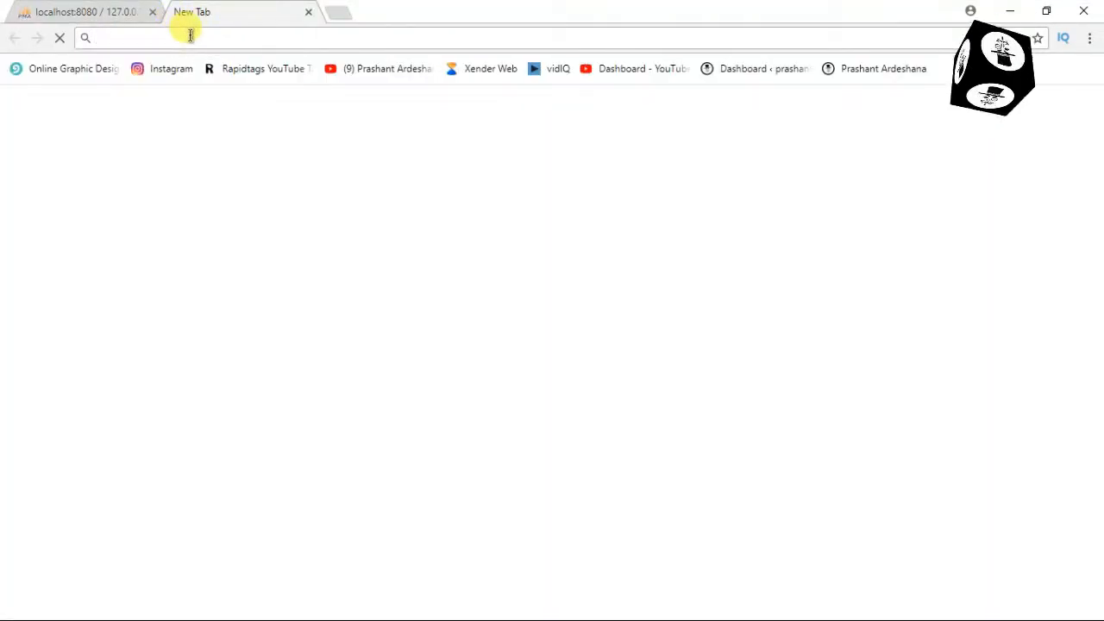
text(lo)
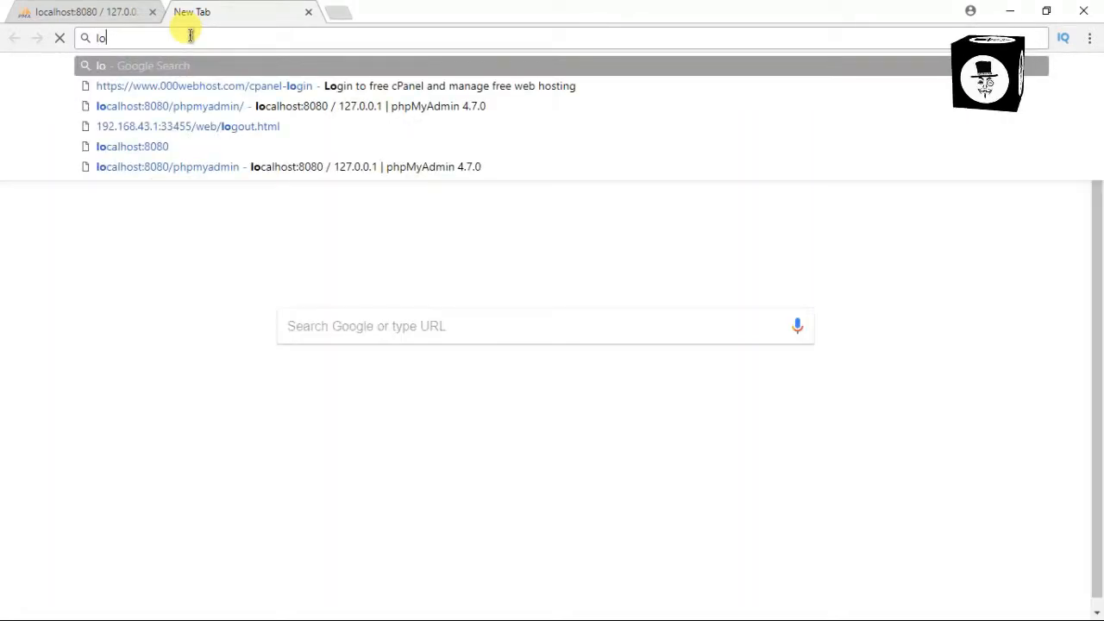
key(Down)
key(Down)
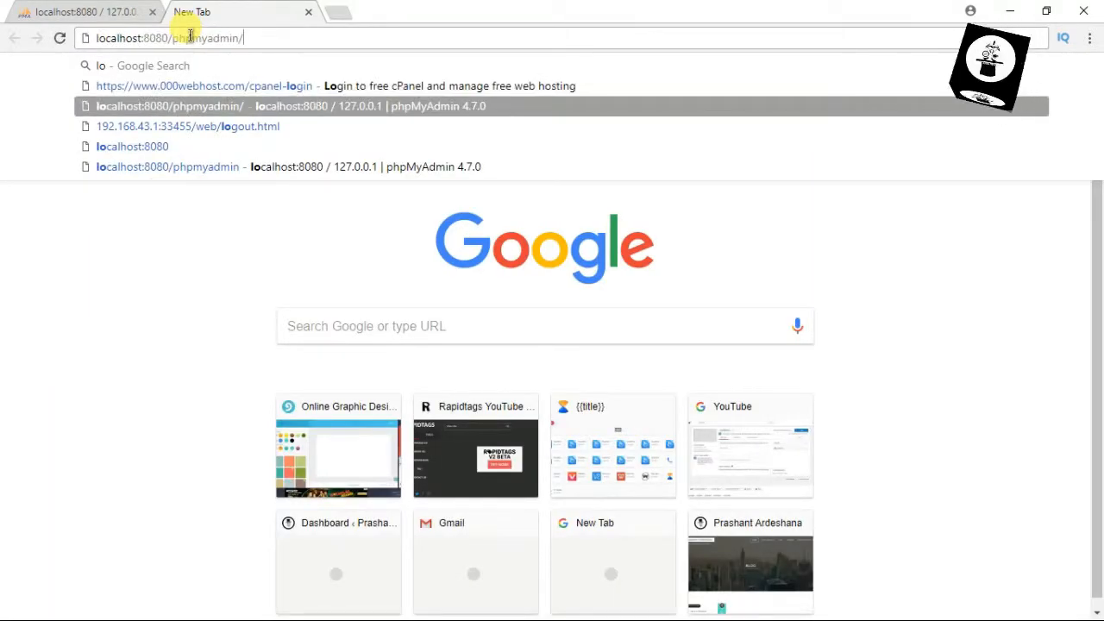
key(BackSpace)
key(BackSpace)
key(BackSpace)
key(BackSpace)
key(BackSpace)
key(BackSpace)
key(BackSpace)
key(BackSpace)
key(BackSpace)
key(BackSpace)
key(BackSpace)
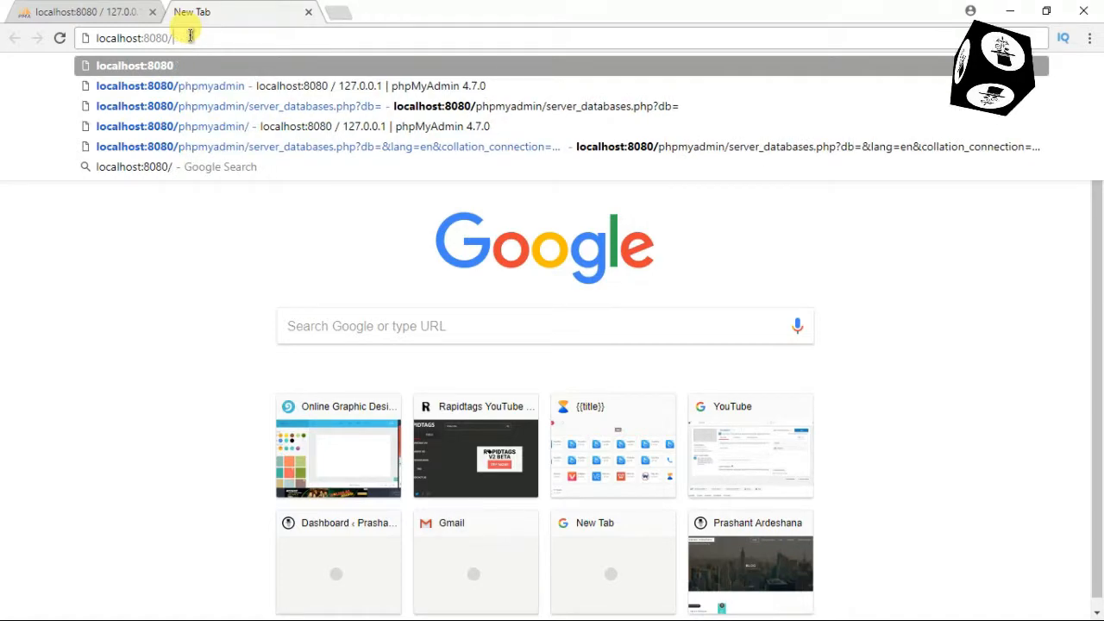
text(word)
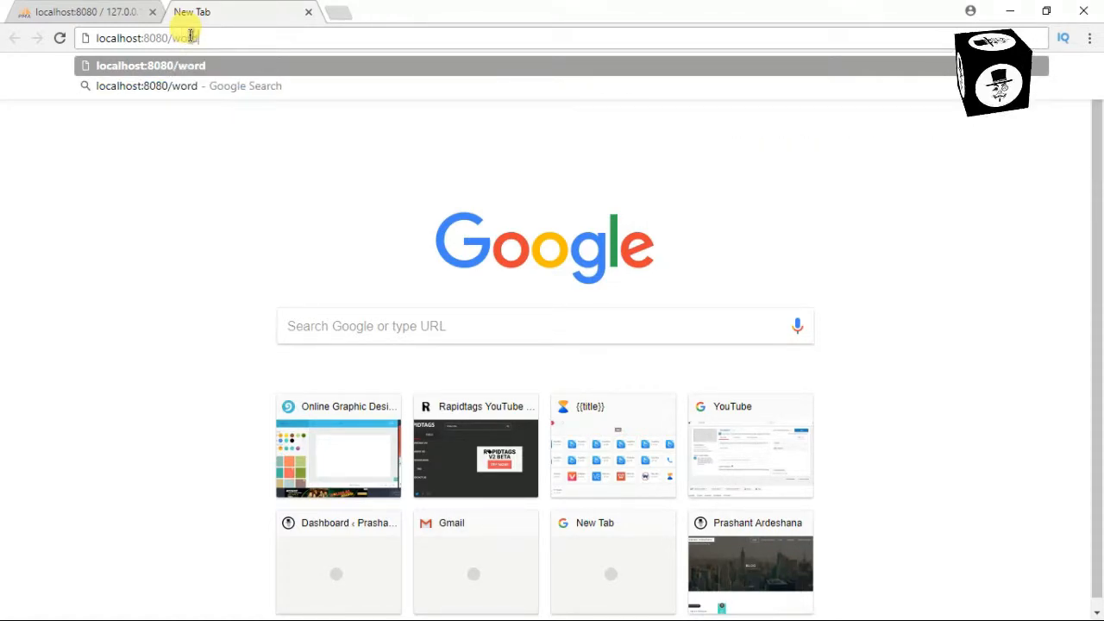
text(press)
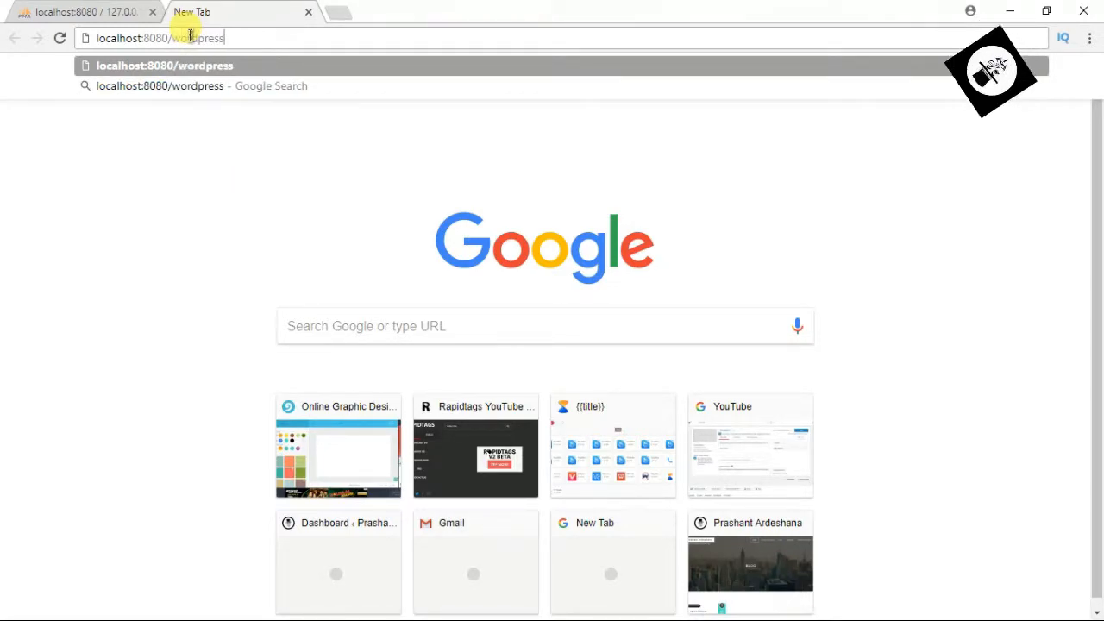
key(Return)
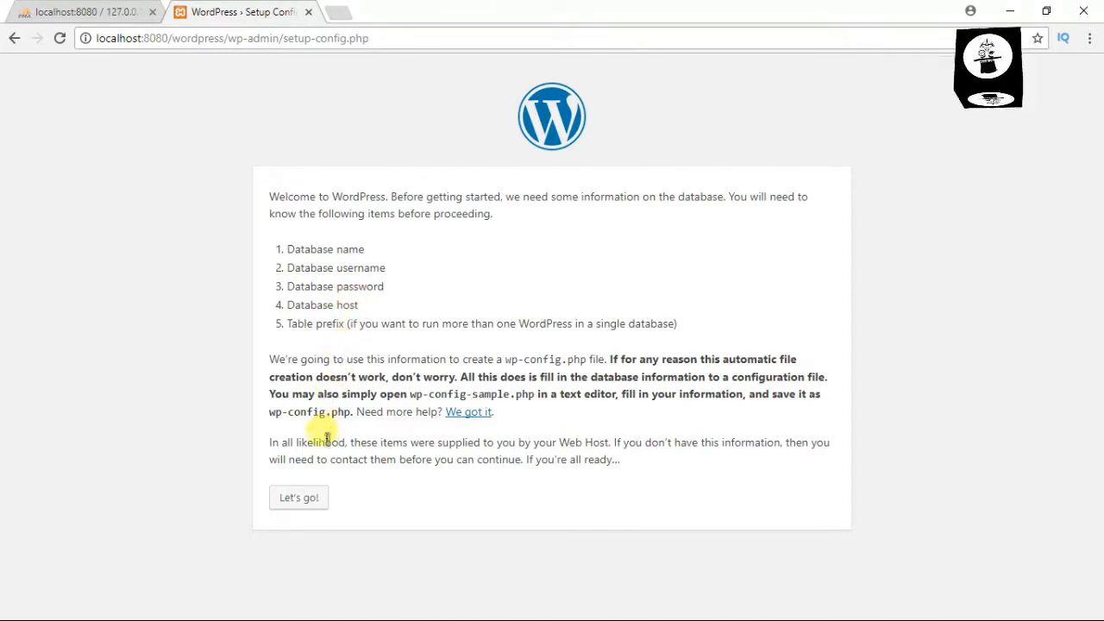
Submit database details for 'wordpress' with username root and an empty password
click(315, 497)
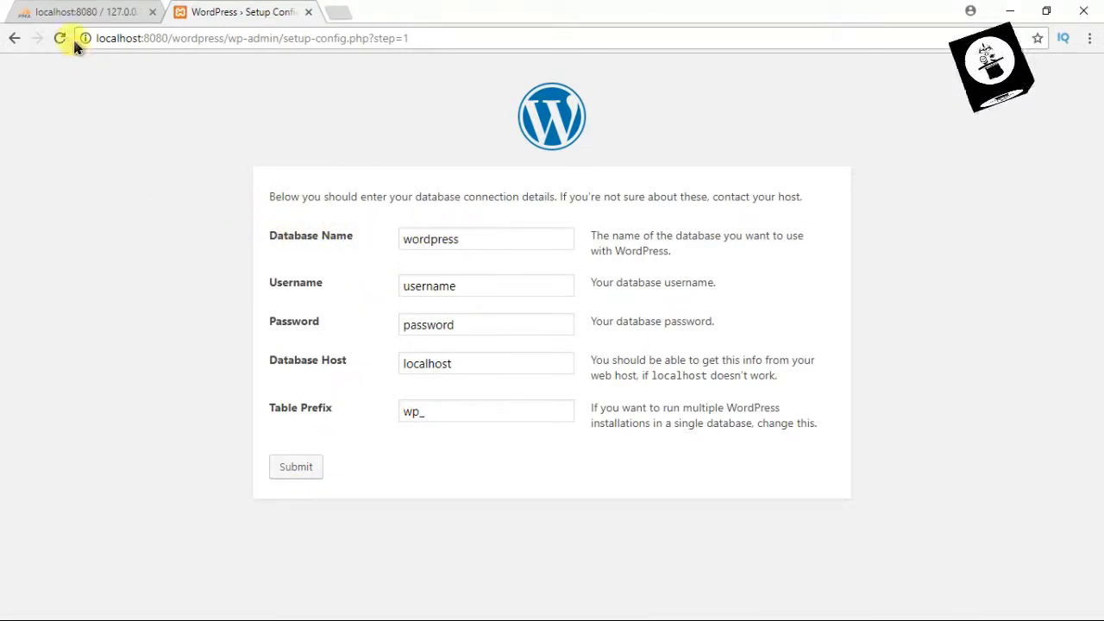
click(75, 14)
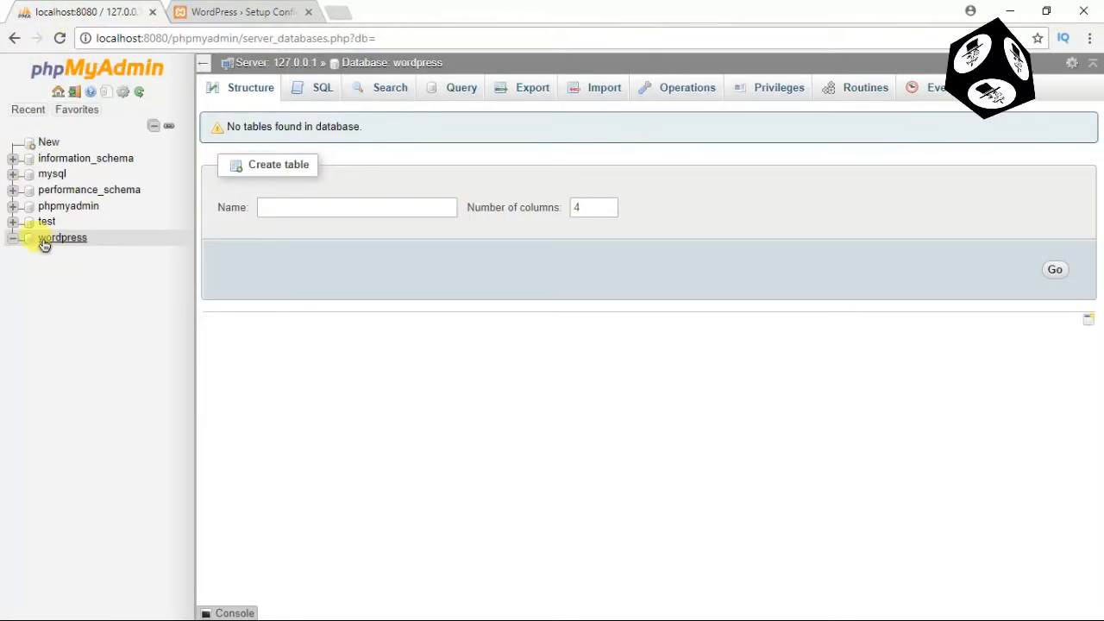
click(207, 19)
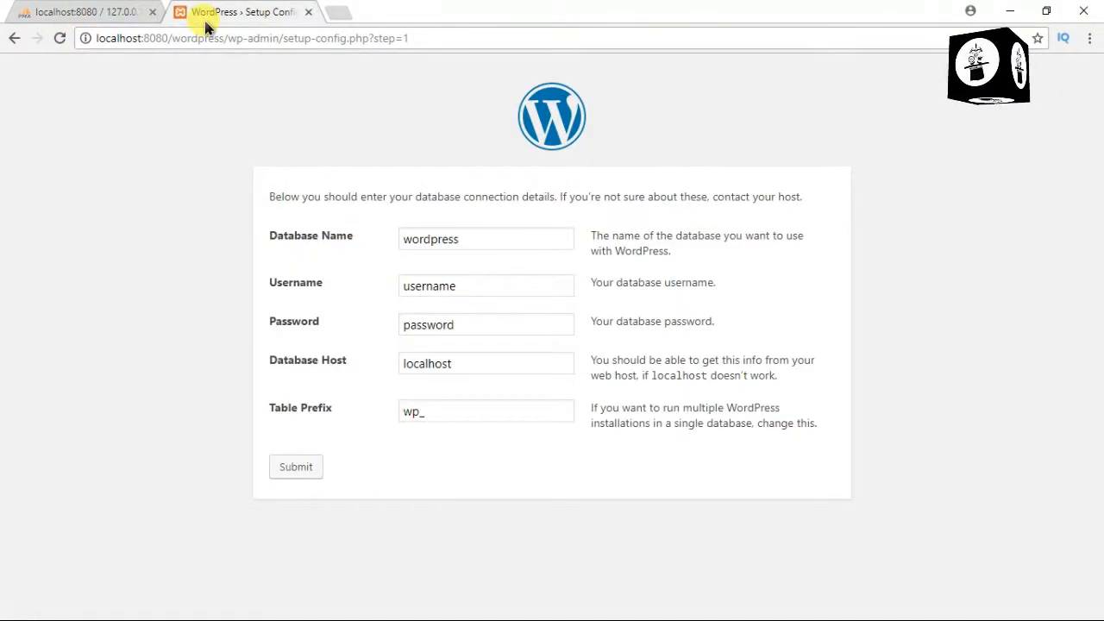
click(463, 287)
key(BackSpace)
key(BackSpace)
key(BackSpace)
key(BackSpace)
key(BackSpace)
key(BackSpace)
key(BackSpace)
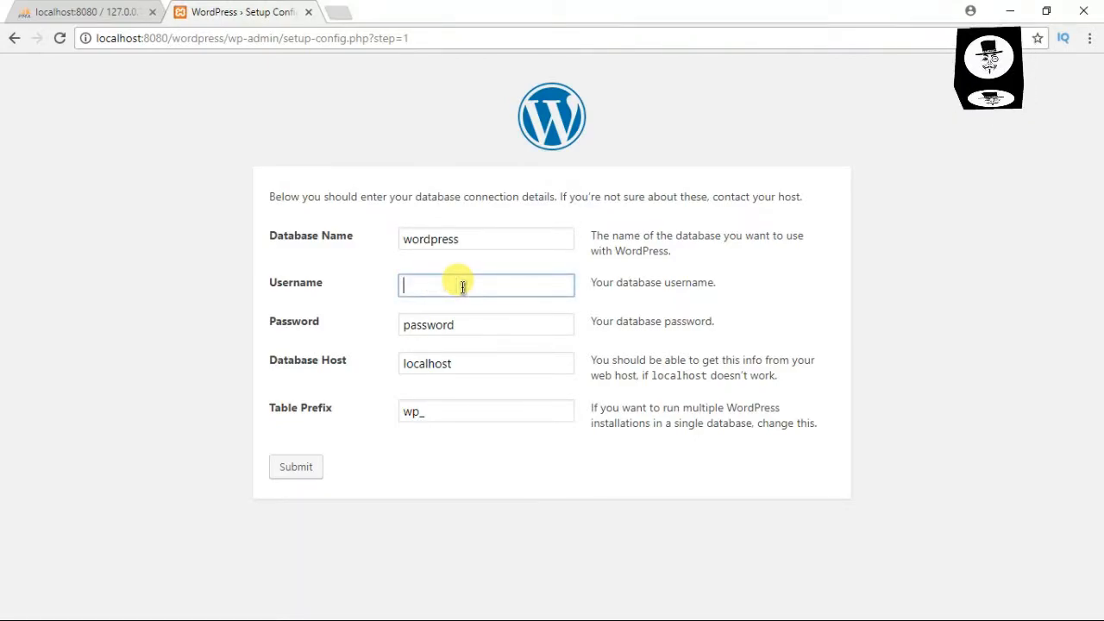
text(root)
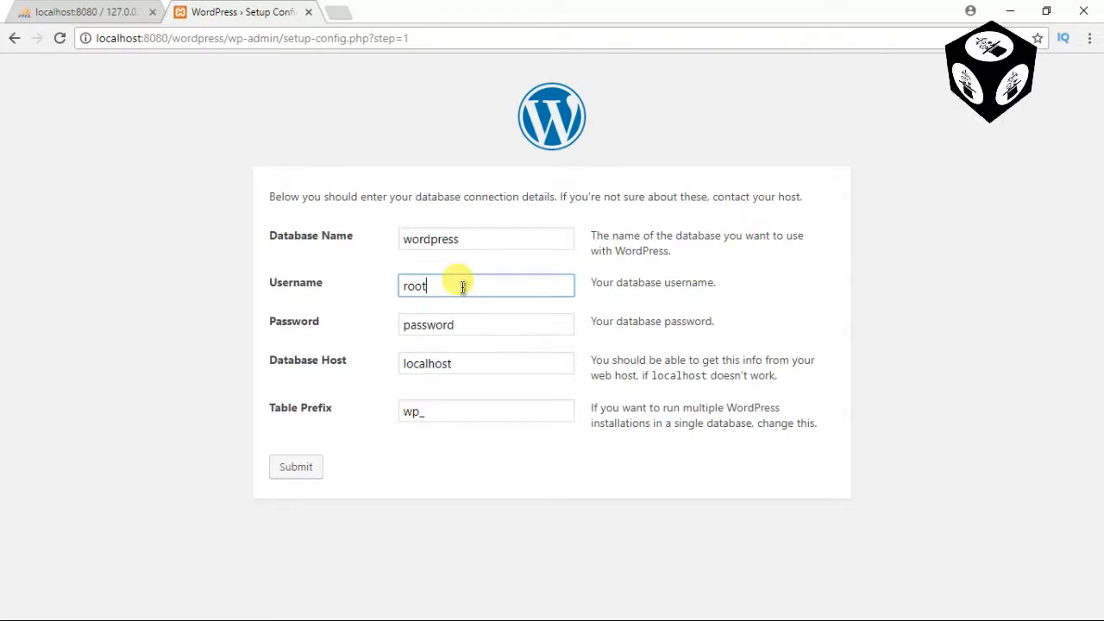
key(Tab)
key(BackSpace)
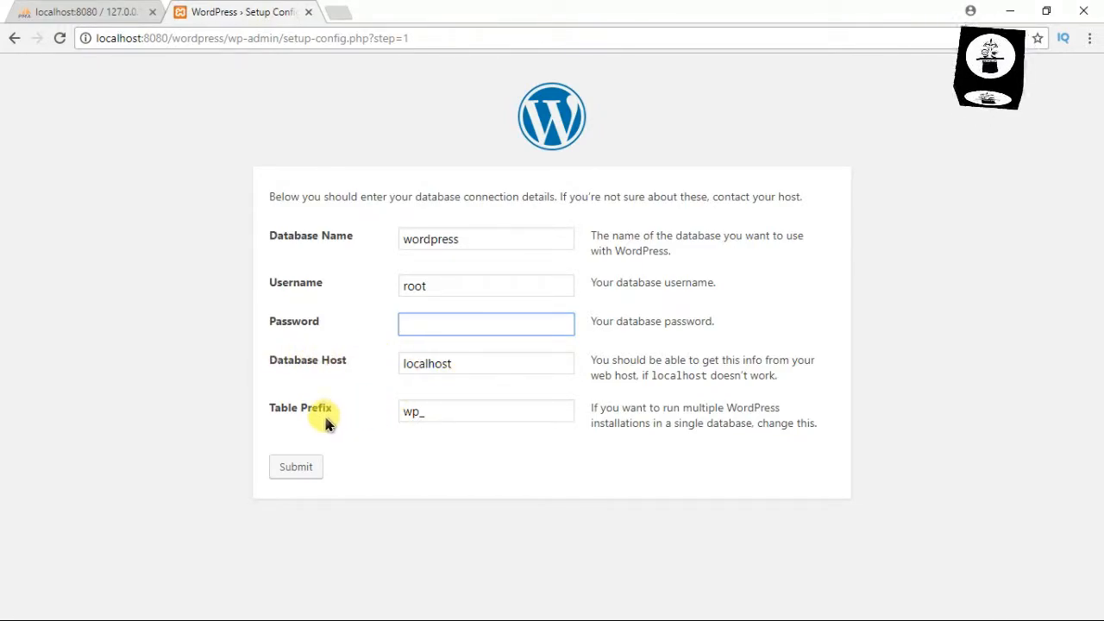
click(303, 466)
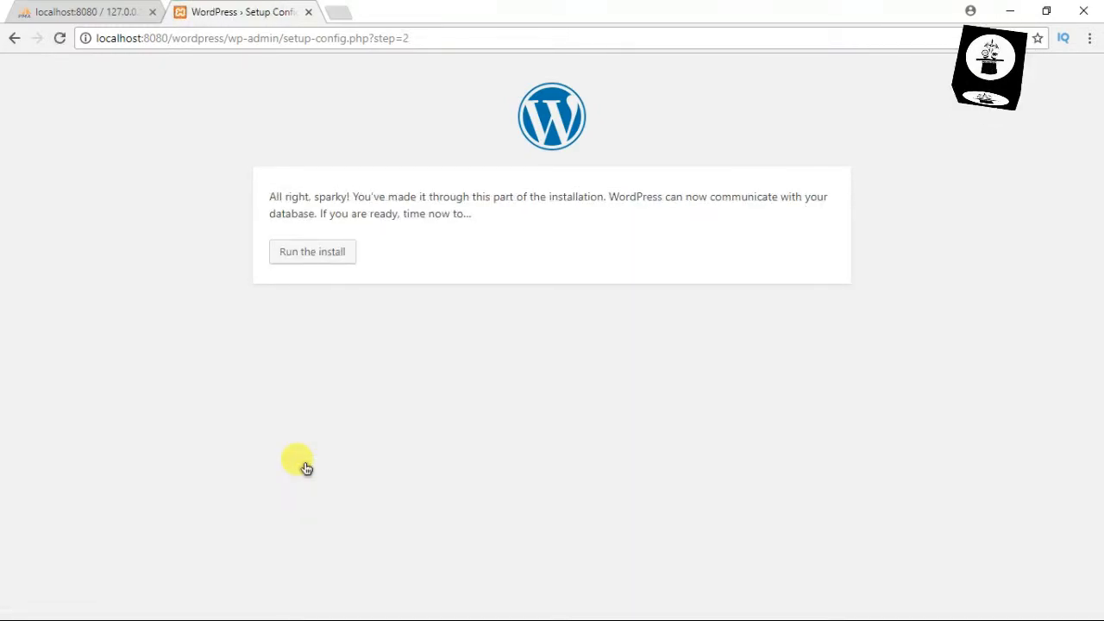
Run the installer and enter Site Title 'hacker' plus an admin username
click(307, 254)
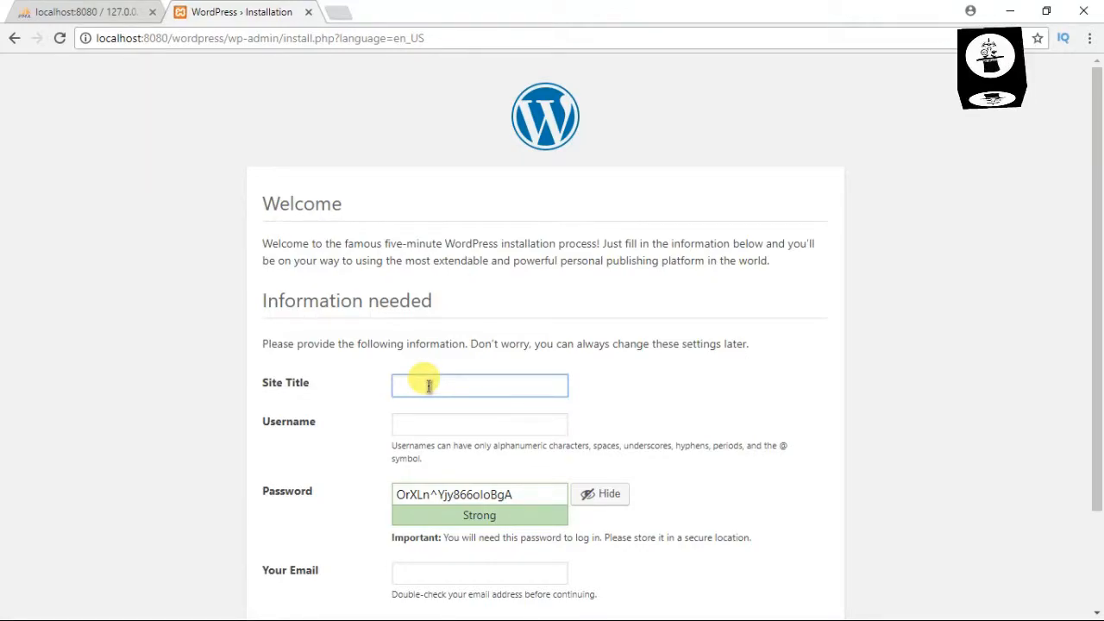
text(DARK)
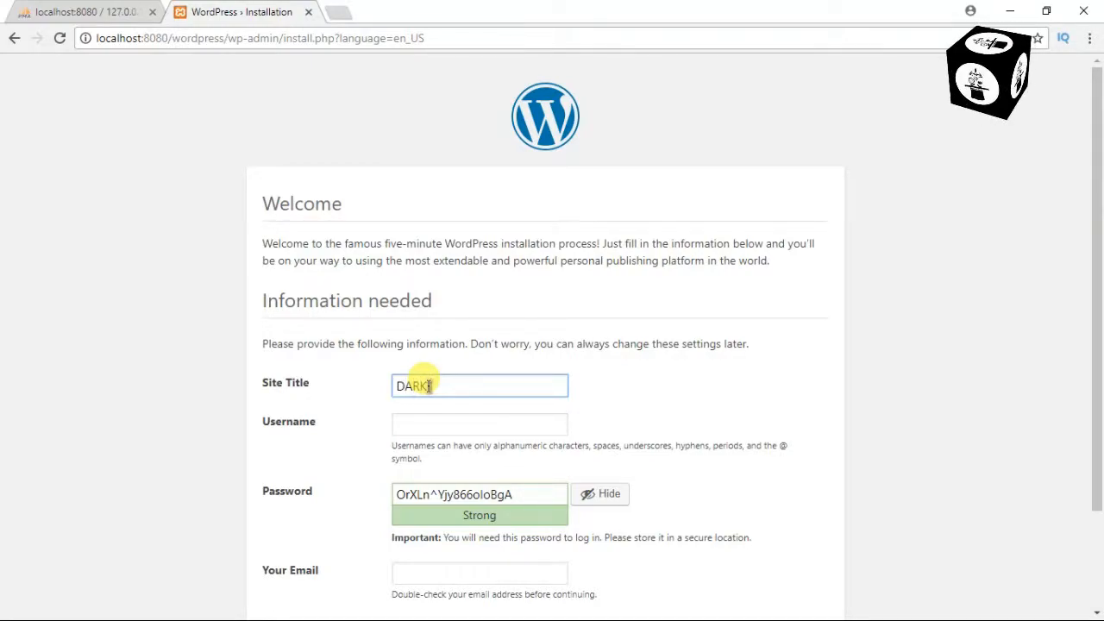
key(BackSpace)
key(BackSpace)
key(BackSpace)
key(BackSpace)
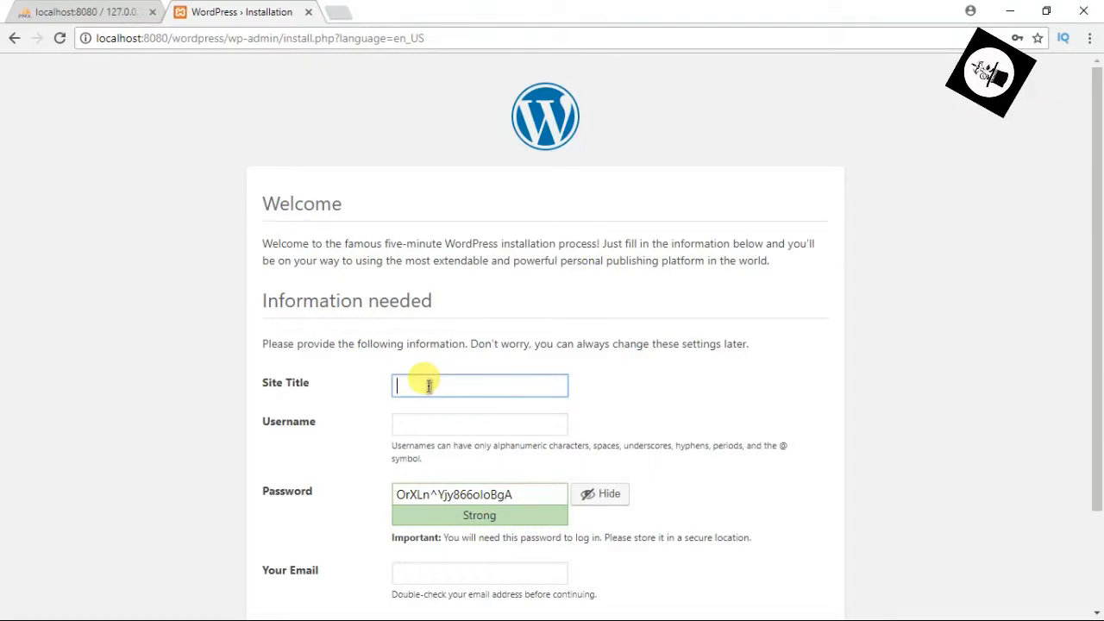
text(hacke)
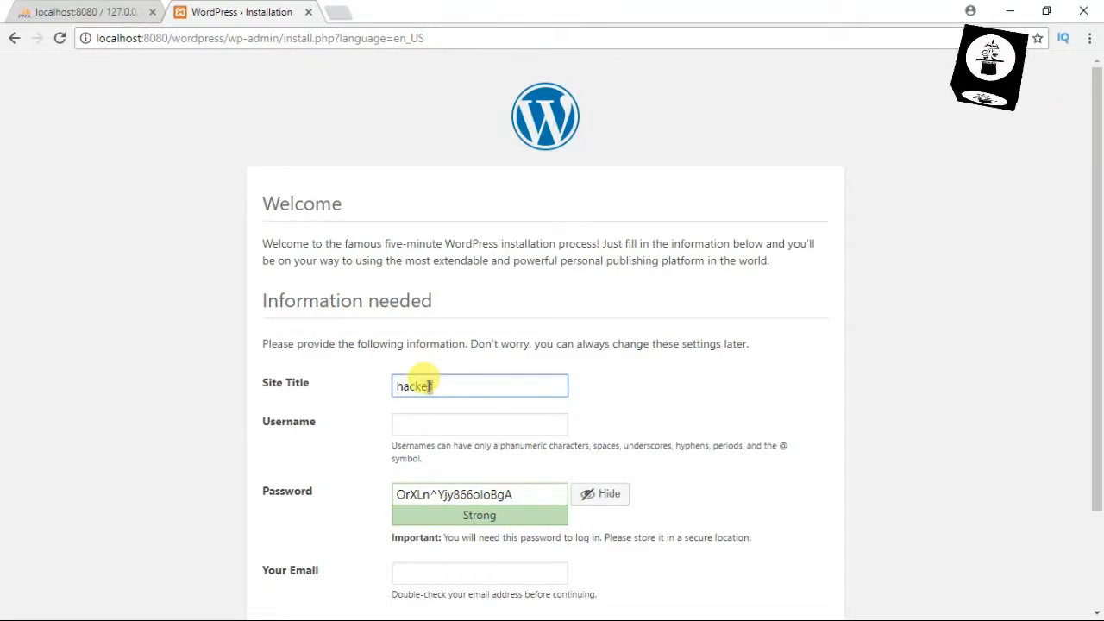
text(r)
key(Tab)
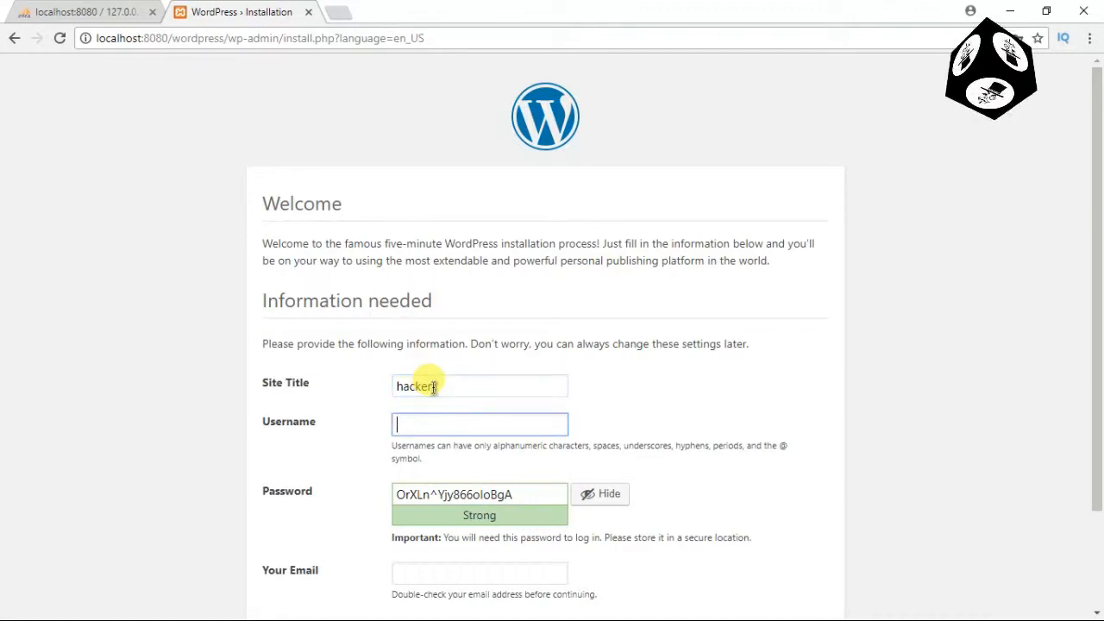
text(prashant)
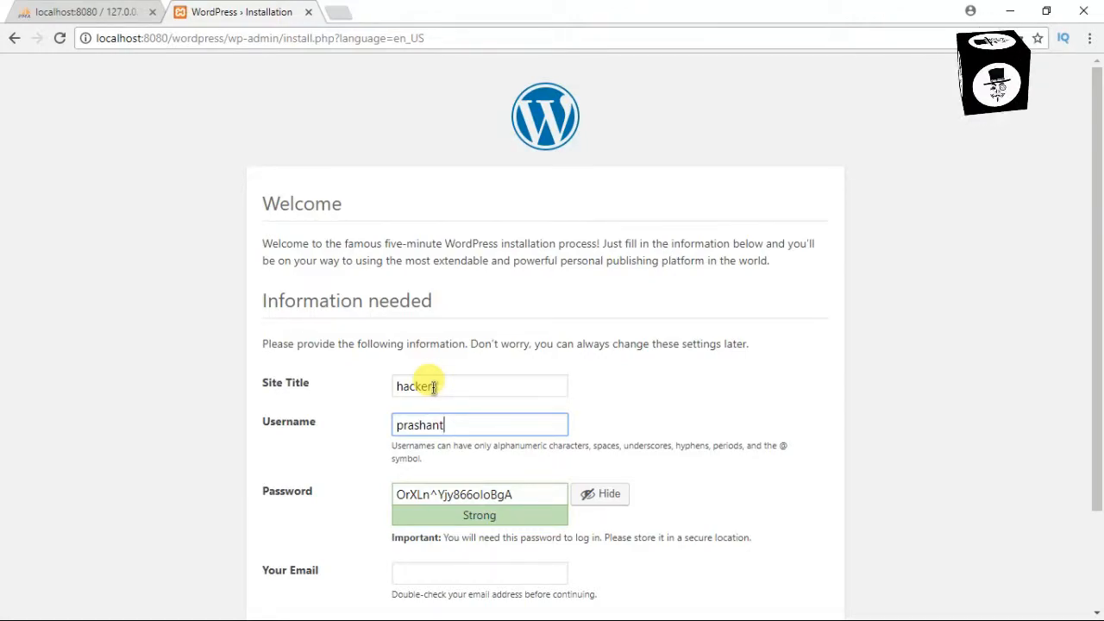
Replace the generated strong password with a shorter custom password
click(590, 495)
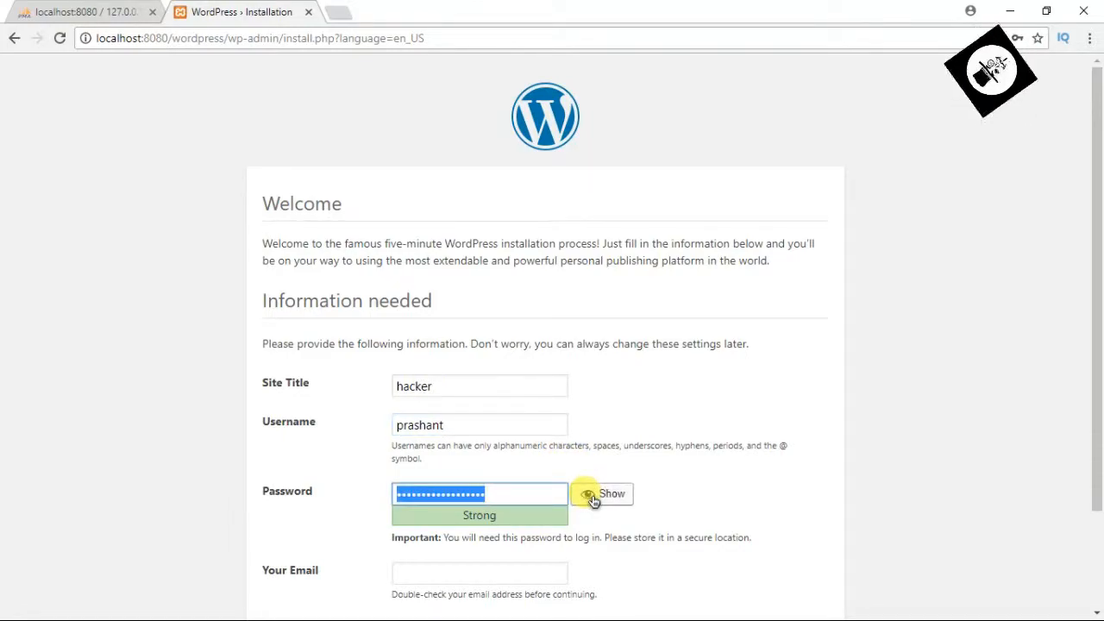
click(522, 495)
key(ctrl+a)
key(BackSpace)
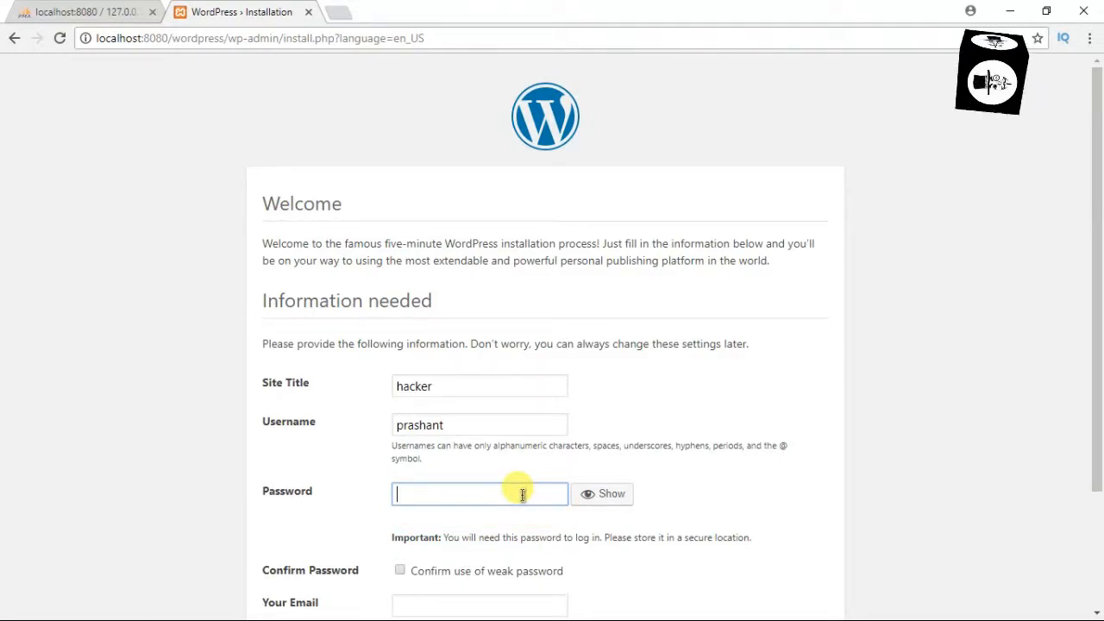
text(••••••••)
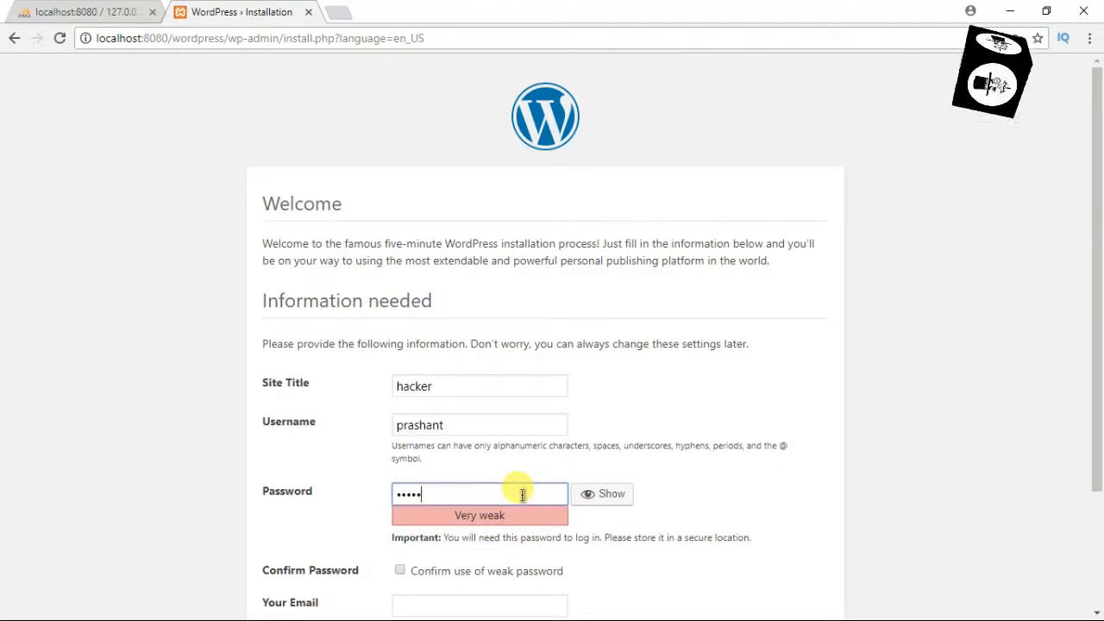
text(••••)
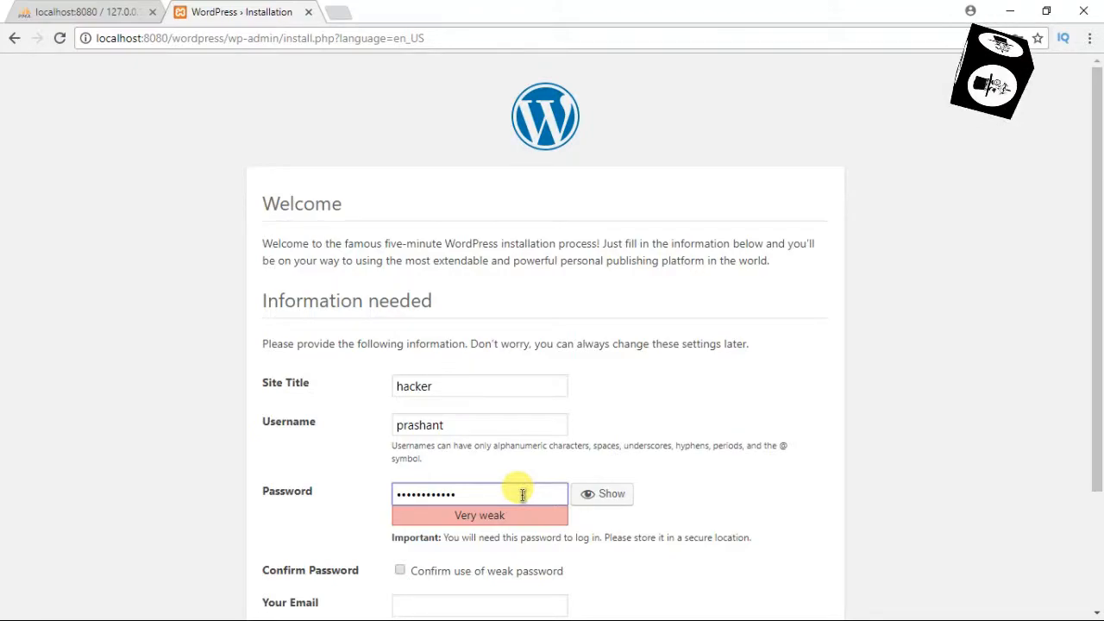
drag(1087, 300, 1087, 415)
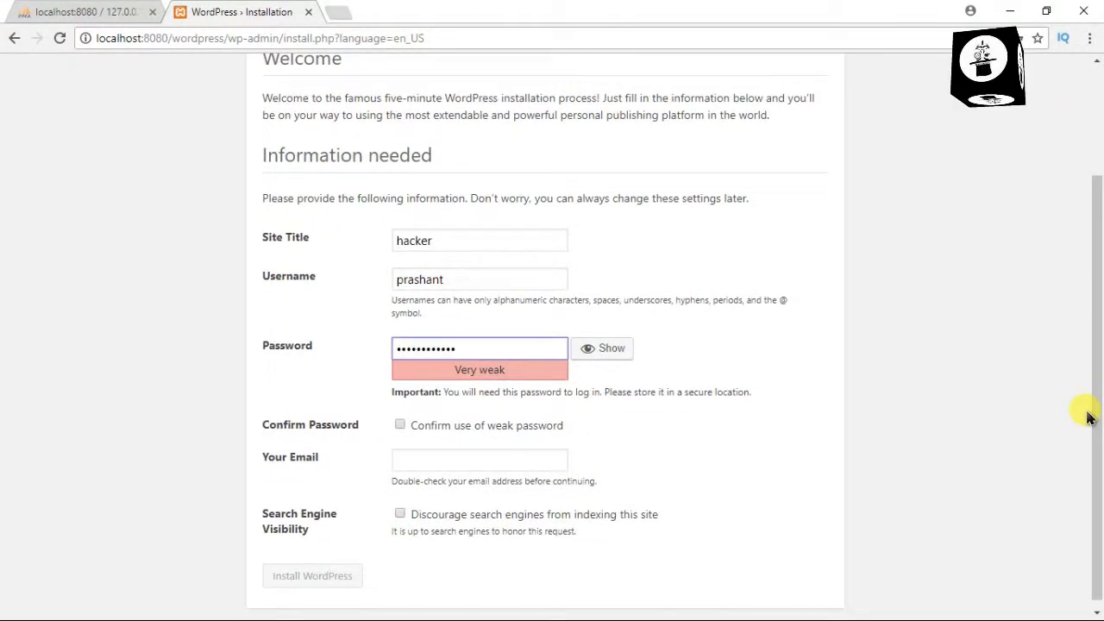
Confirm the weak password, fill in the admin e-mail, discourage search indexing, and install
click(400, 425)
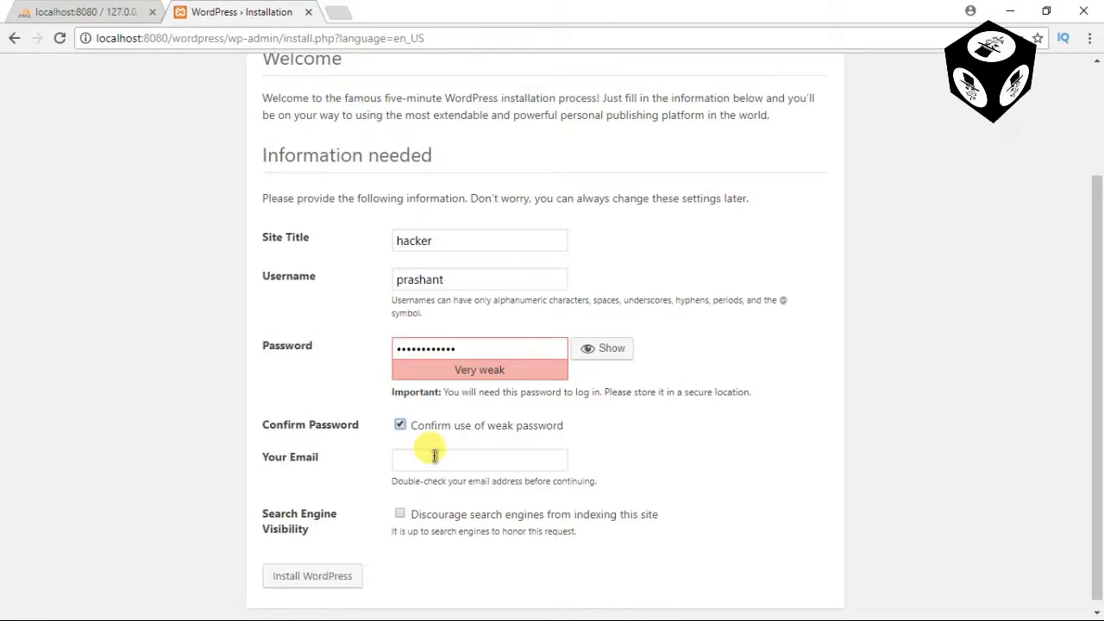
click(352, 570)
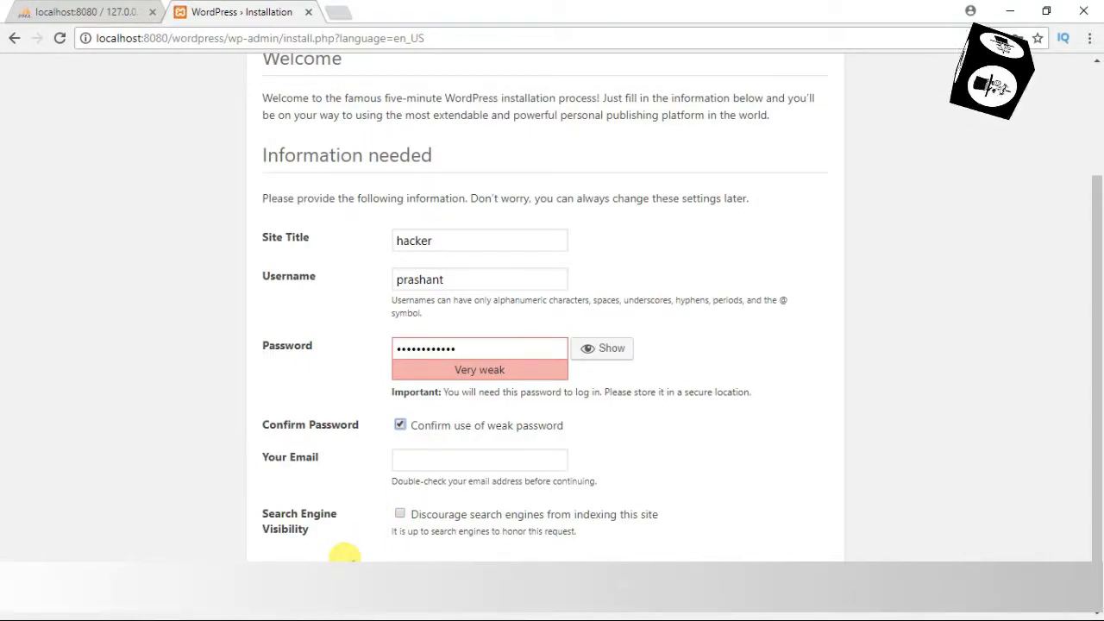
click(404, 460)
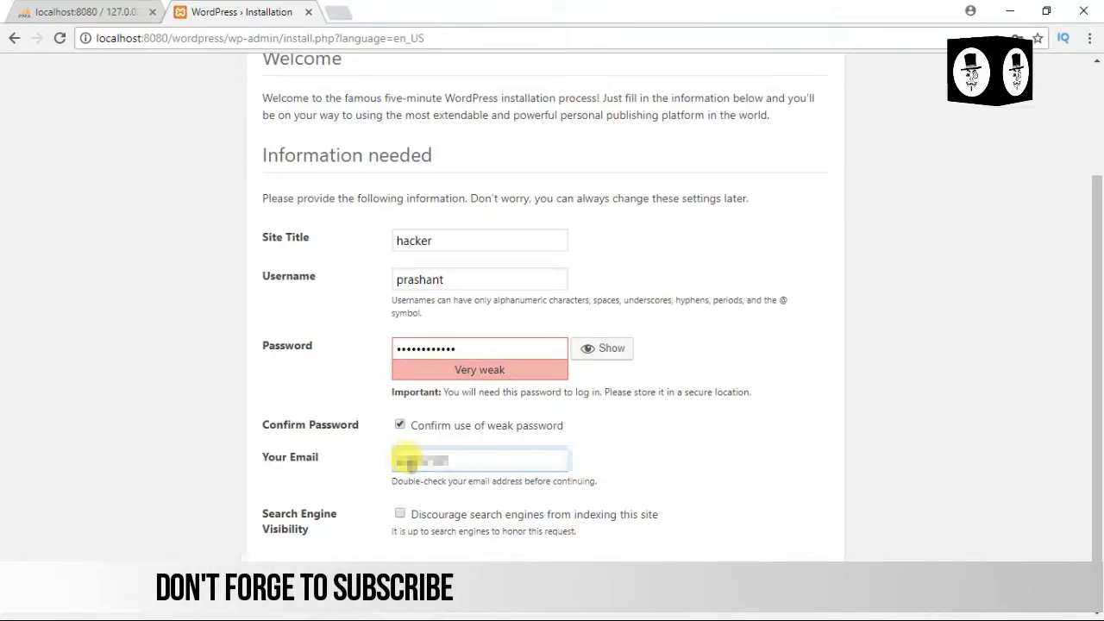
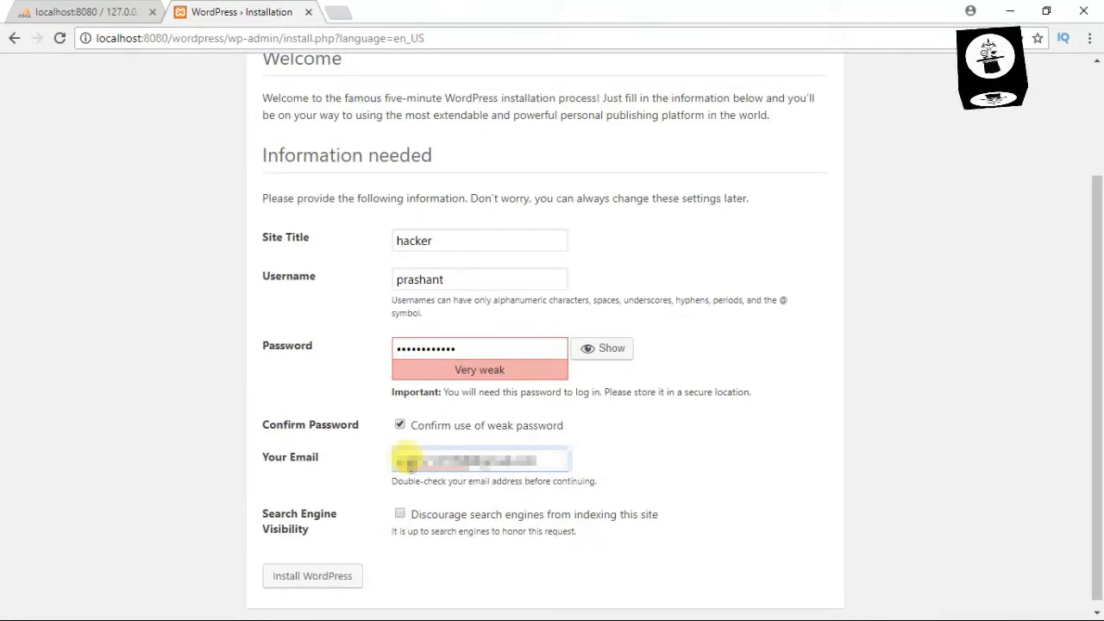
click(401, 514)
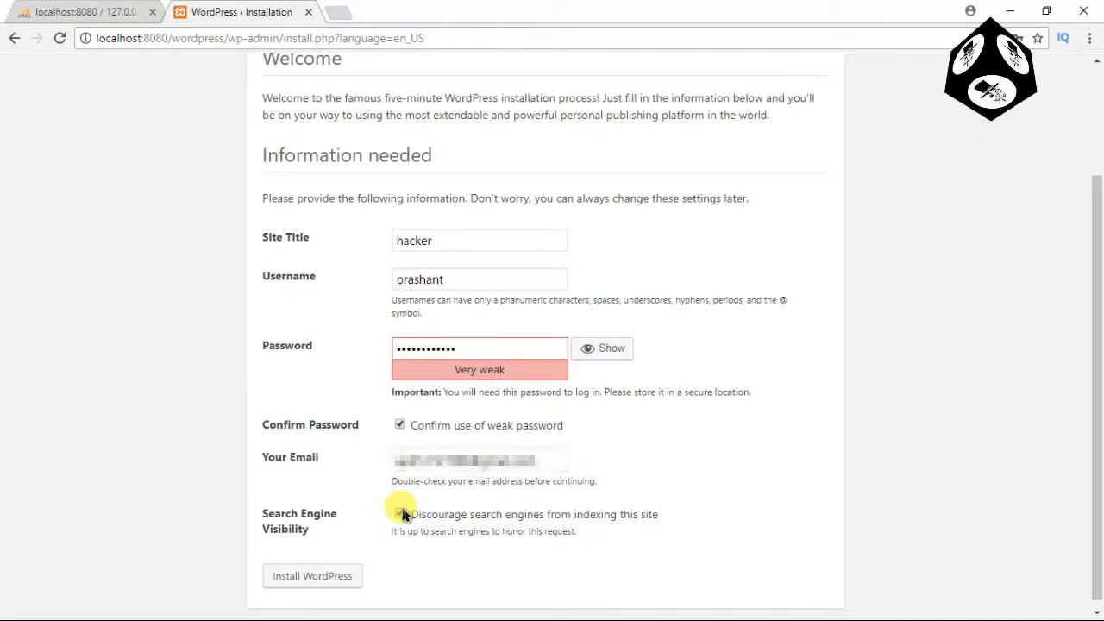
click(345, 575)
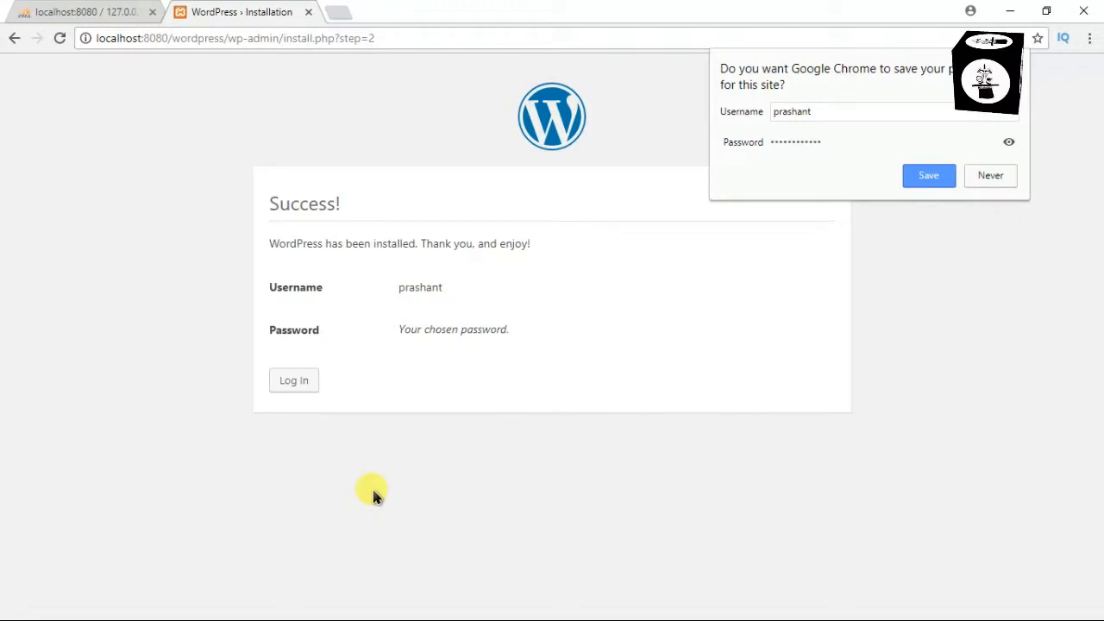
Decline Chrome's password saving and log in with the admin username and password
click(992, 177)
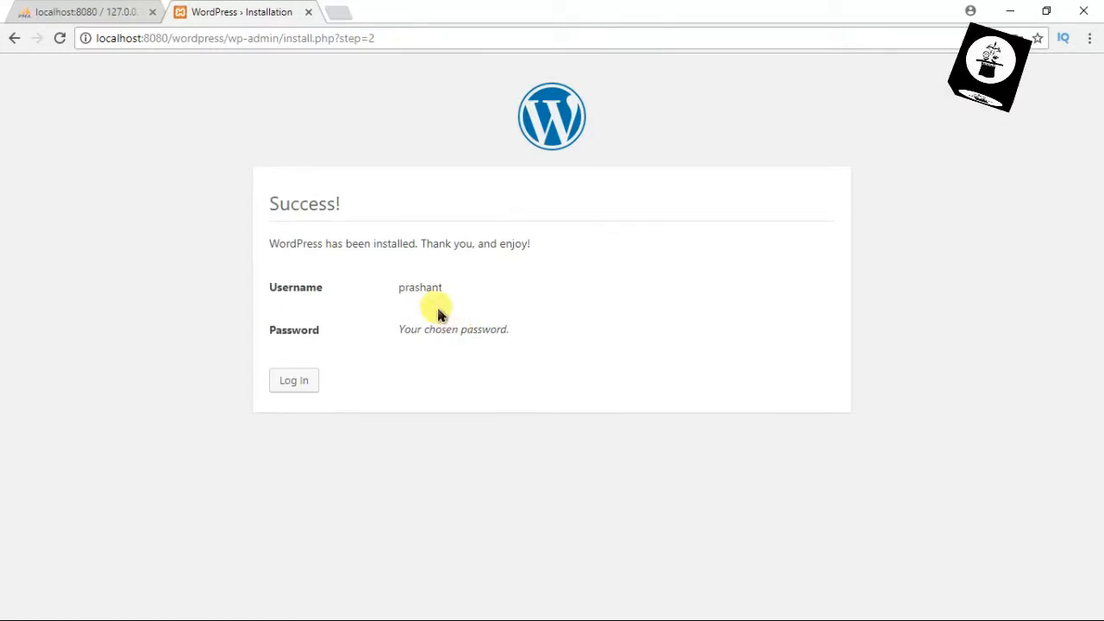
click(304, 381)
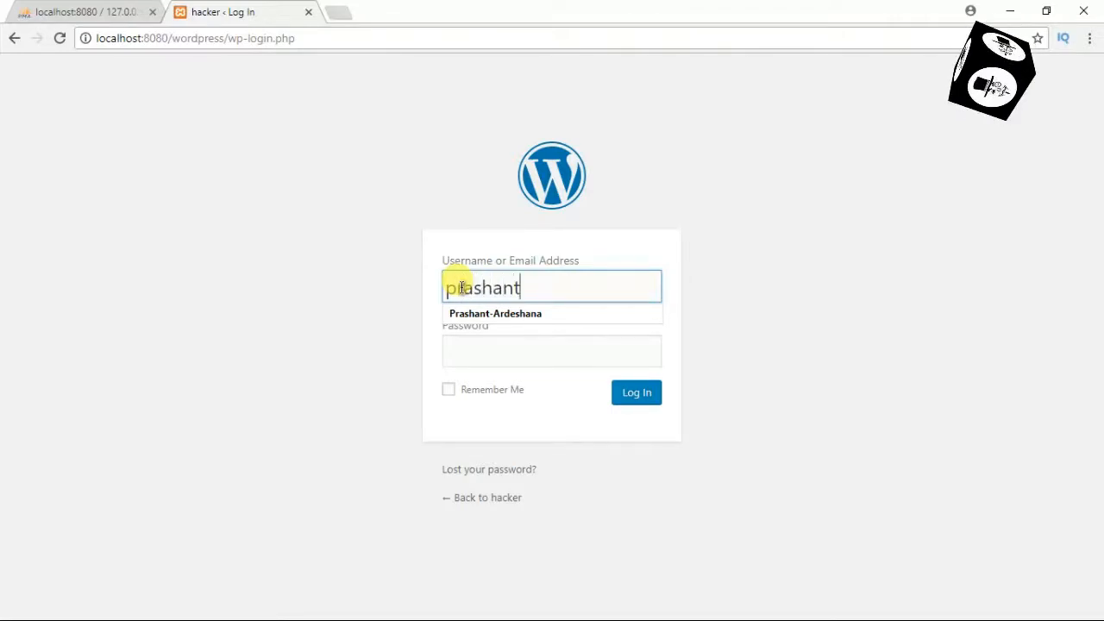
key(Tab)
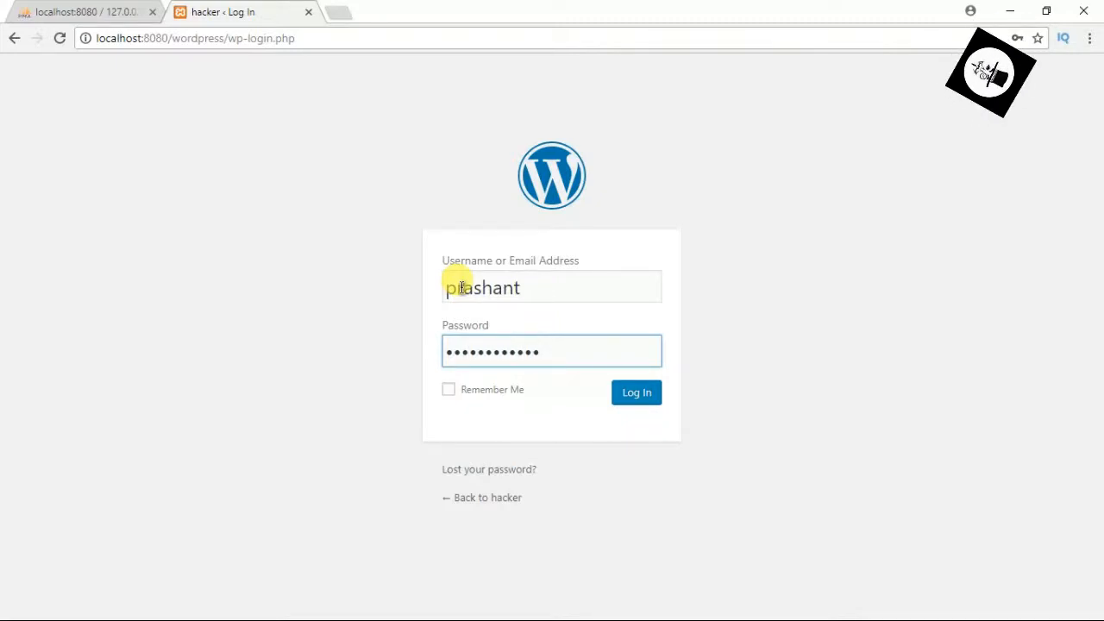
key(Return)
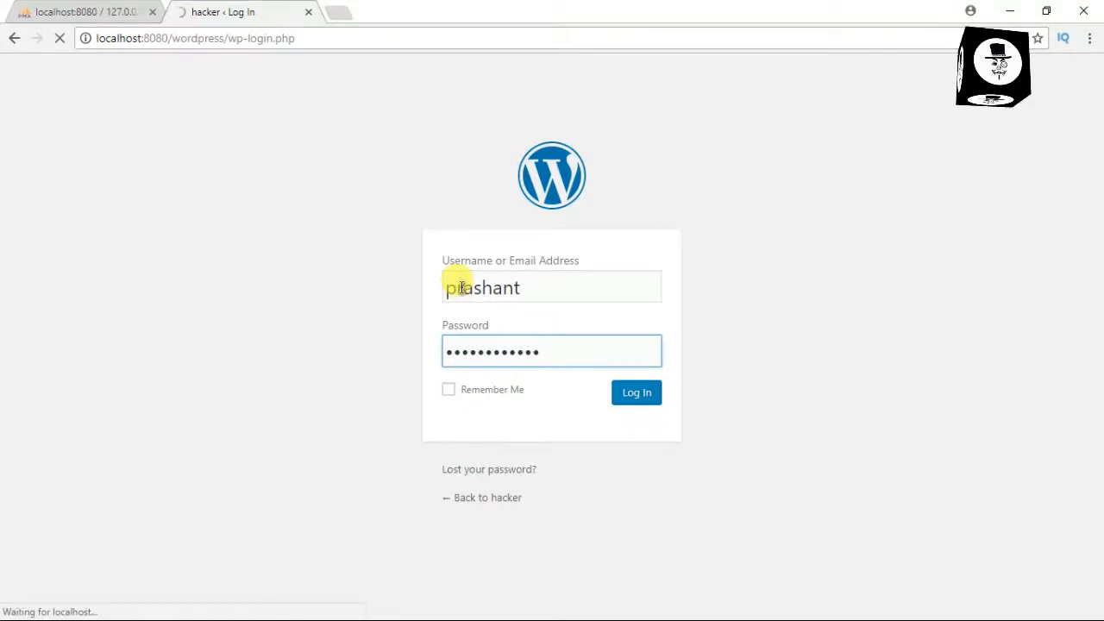
click(631, 401)
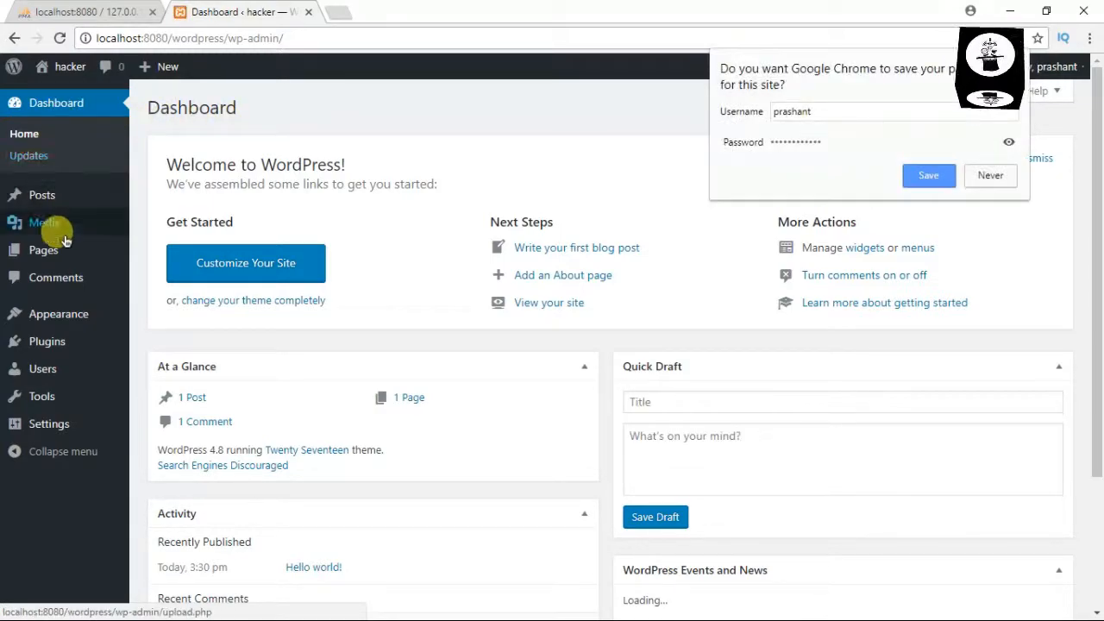
Decline Chrome's save-password offer, then briefly select and deselect the 'Welcome to WordPress!' heading
click(992, 177)
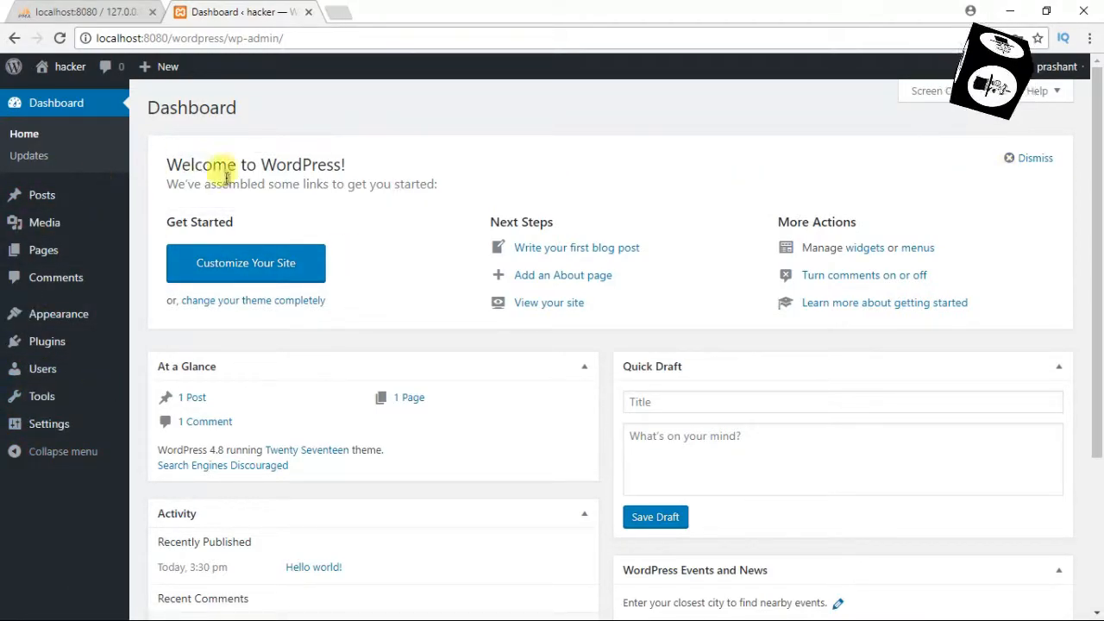
drag(168, 163, 353, 173)
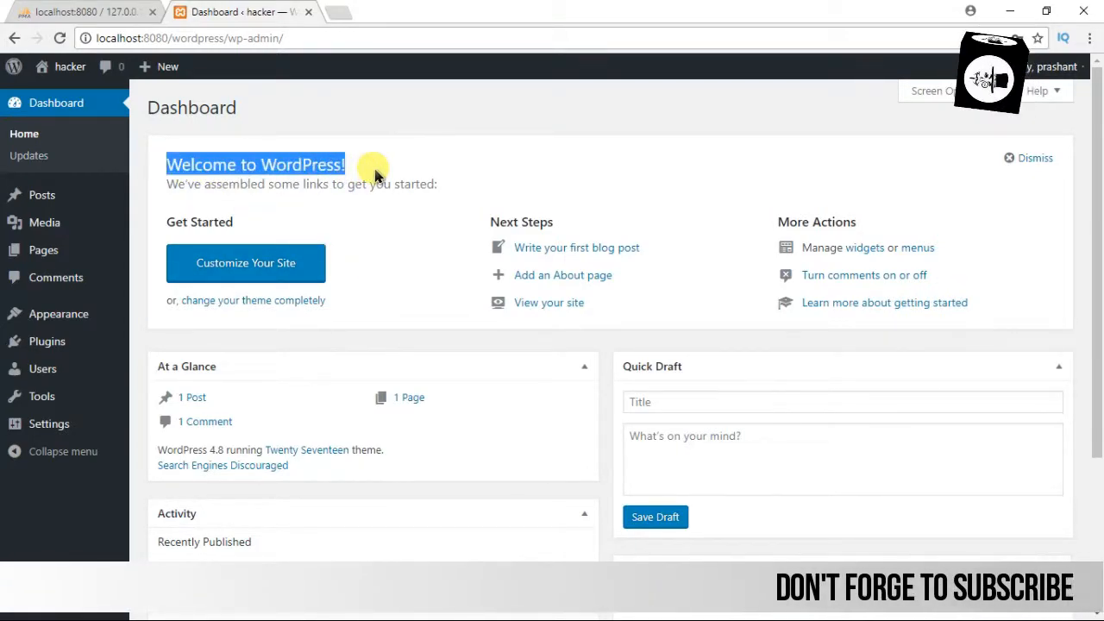
click(375, 175)
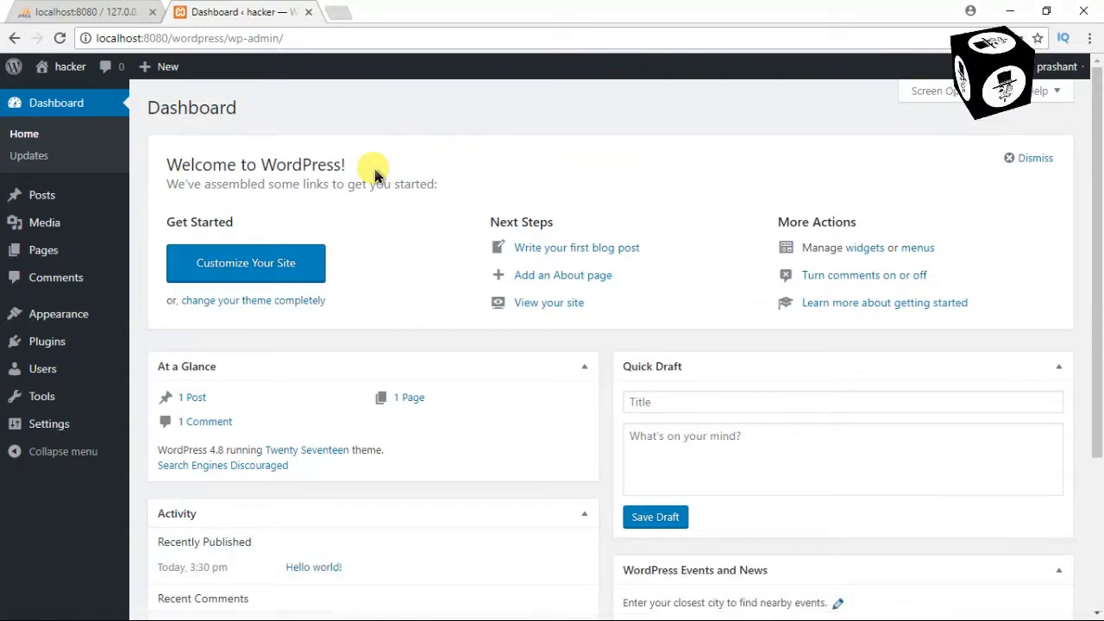
Minimize Chrome and the htdocs File Explorer window to reveal the Windows desktop
click(1009, 12)
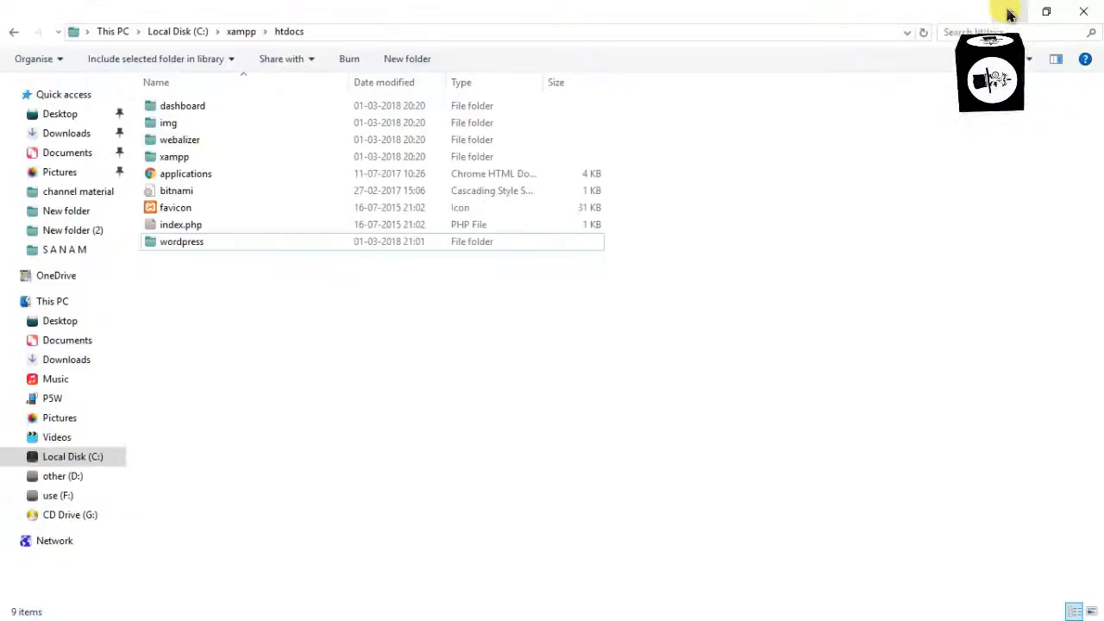
click(1009, 12)
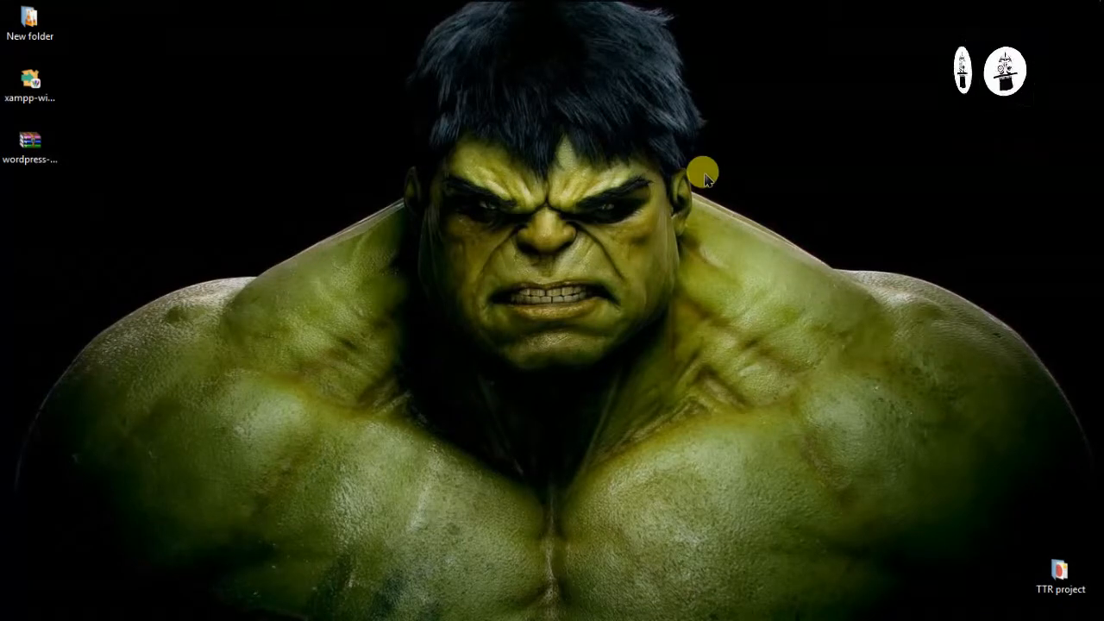